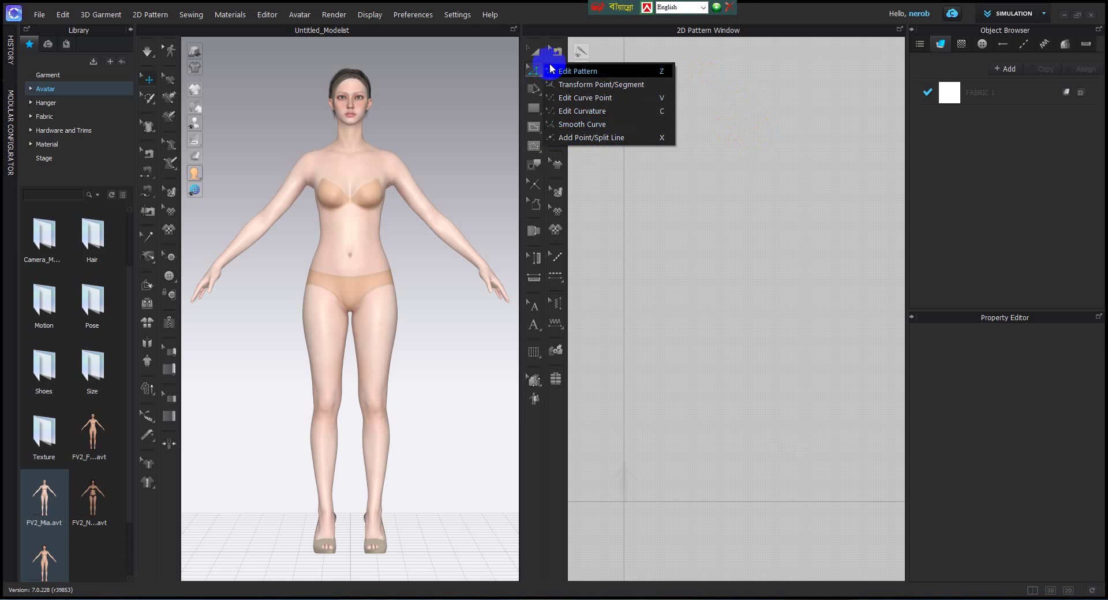
- Draw a tall freehand rectangle pattern about 1520 cm high in the 2D pattern window
{"action": "left_click", "coordinate": [534, 54]}
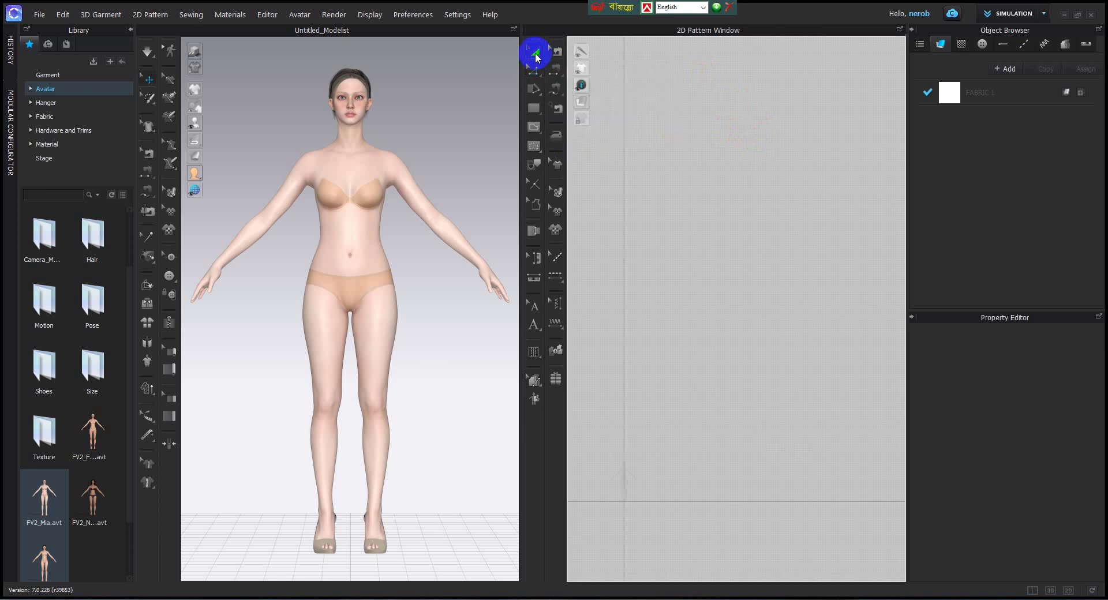
{"action": "left_click", "coordinate": [534, 108]}
{"action": "left_click_drag", "start_coordinate": [644, 121], "coordinate": [663, 306]}
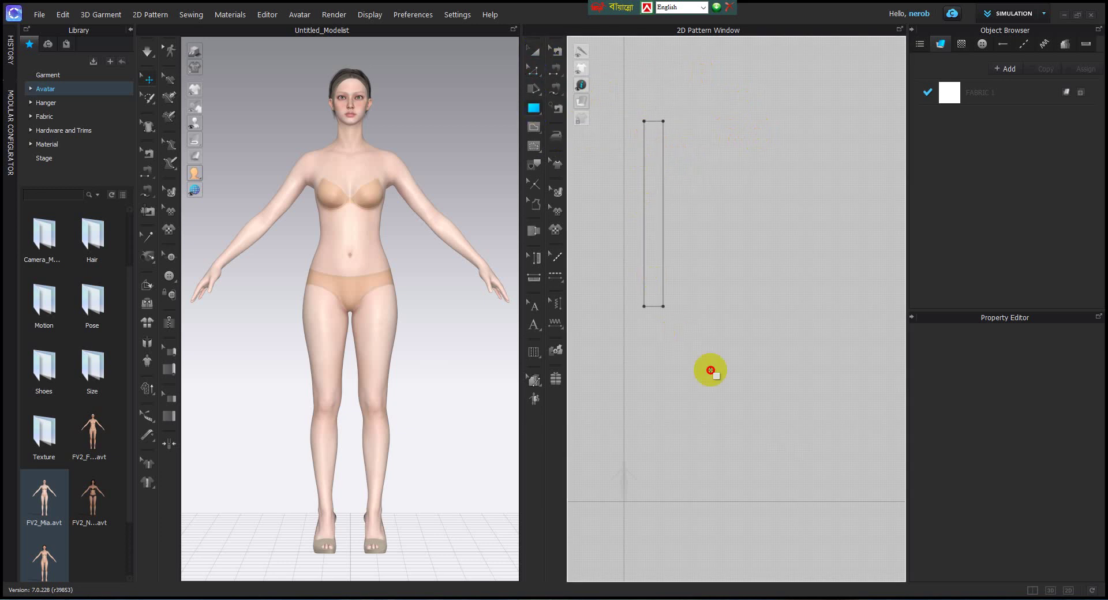
{"action": "left_click_drag", "start_coordinate": [711, 370], "coordinate": [794, 446]}
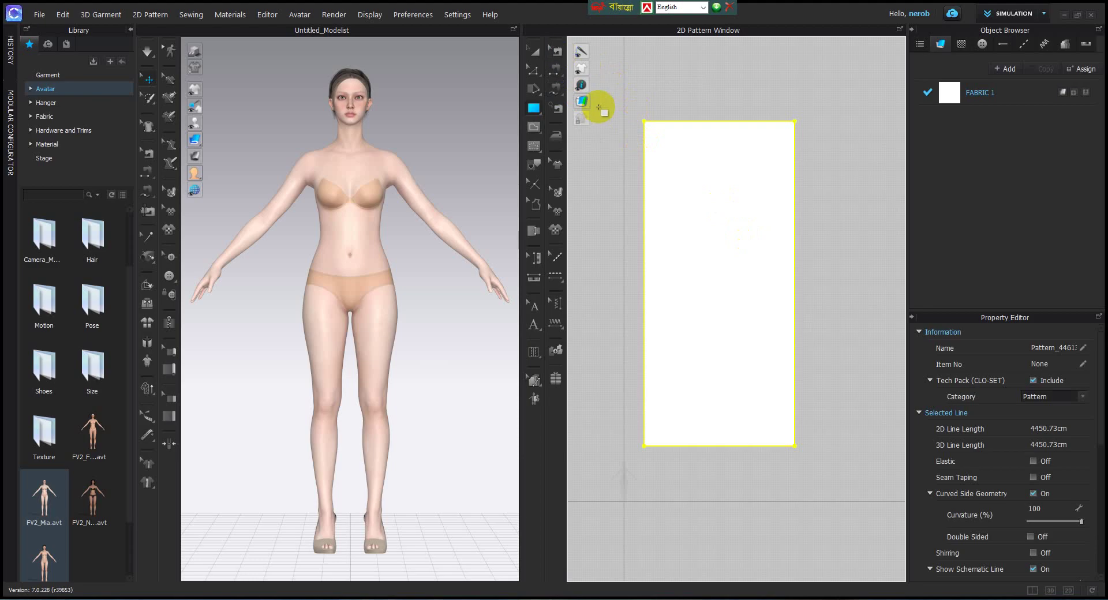
- Check the length of the rectangle's left edge with Edit Pattern and delete the whole pattern
{"action": "left_click_drag", "start_coordinate": [533, 67], "coordinate": [589, 75]}
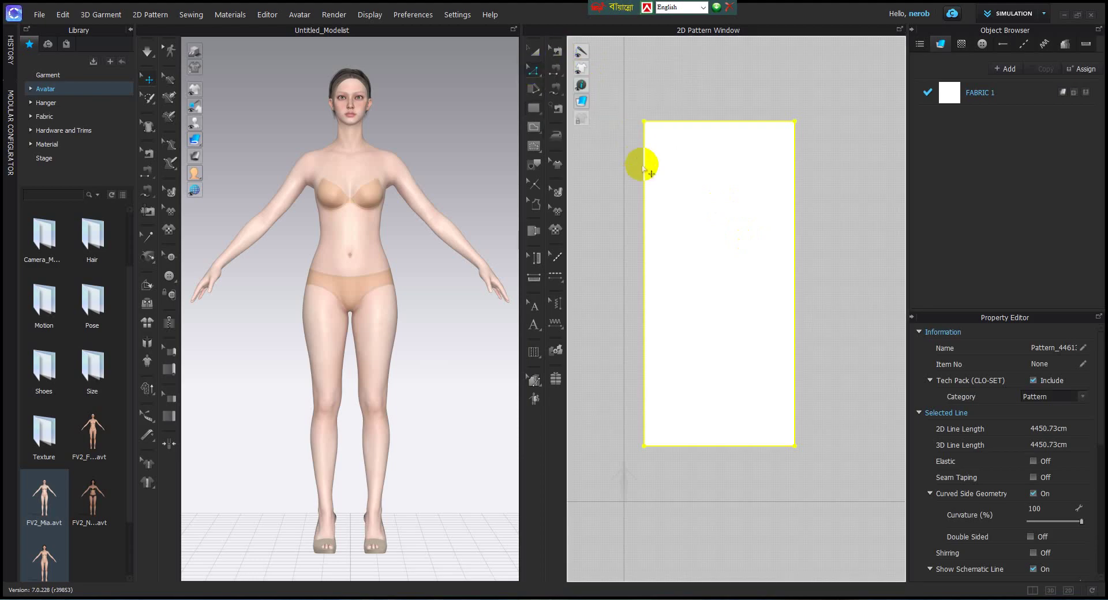
{"action": "left_click", "coordinate": [644, 171]}
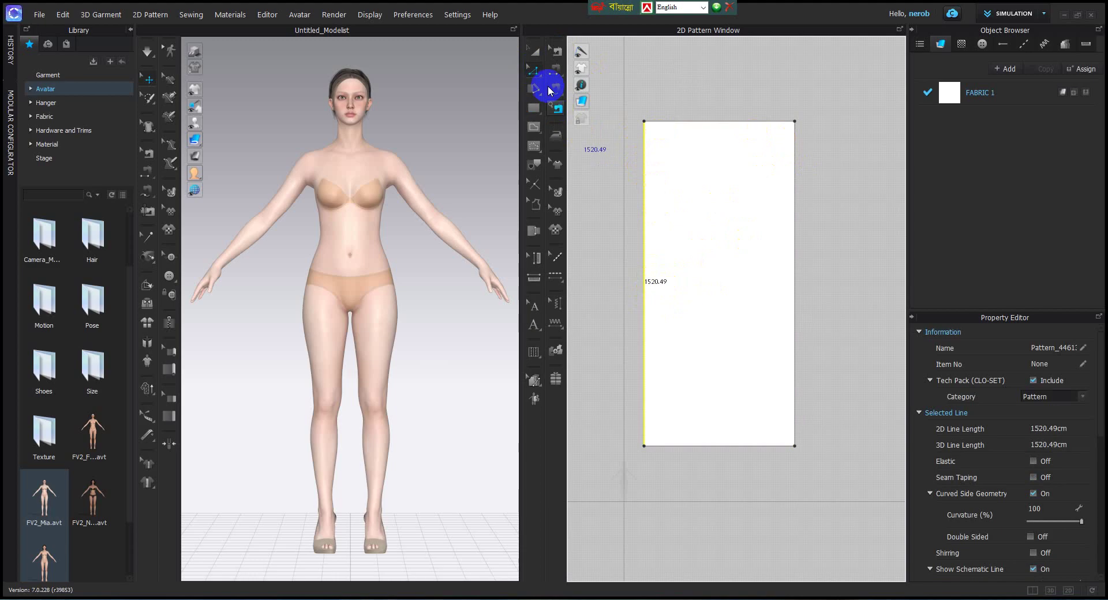
{"action": "left_click", "coordinate": [535, 52]}
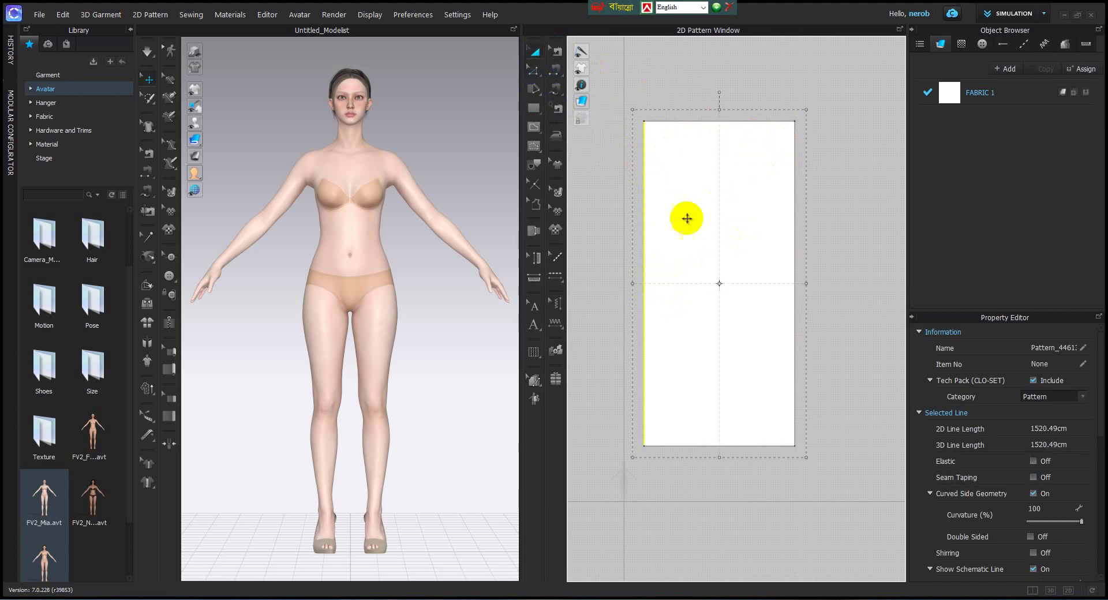
{"action": "left_click", "coordinate": [704, 232]}
{"action": "key", "text": "Delete"}
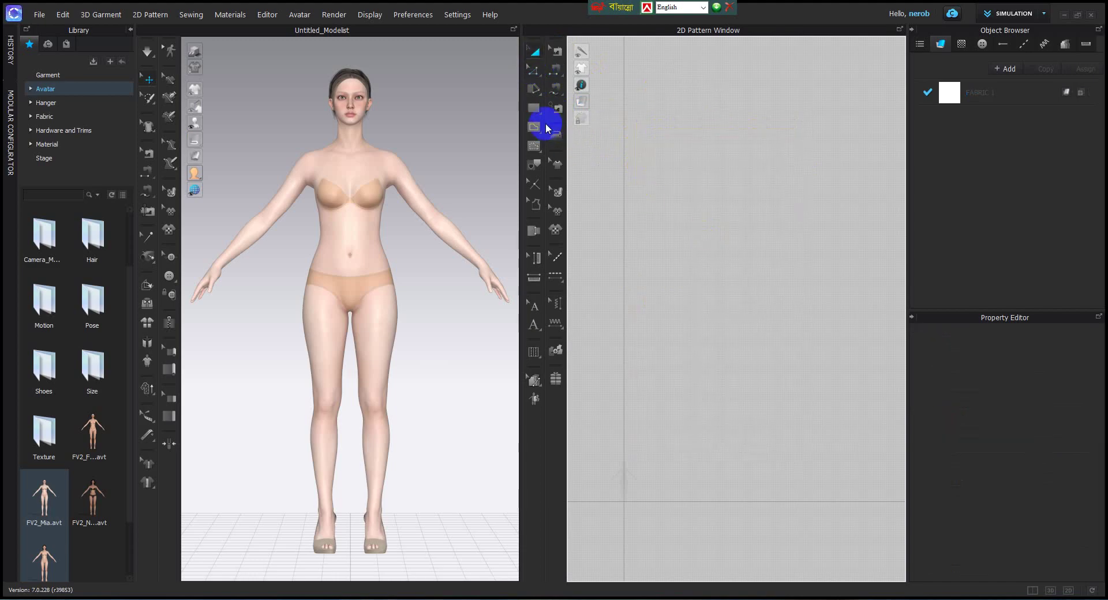
- Create a rectangle pattern 200 cm wide and 100 cm high by entering its exact size
{"action": "left_click", "coordinate": [534, 108]}
{"action": "left_click", "coordinate": [718, 247]}
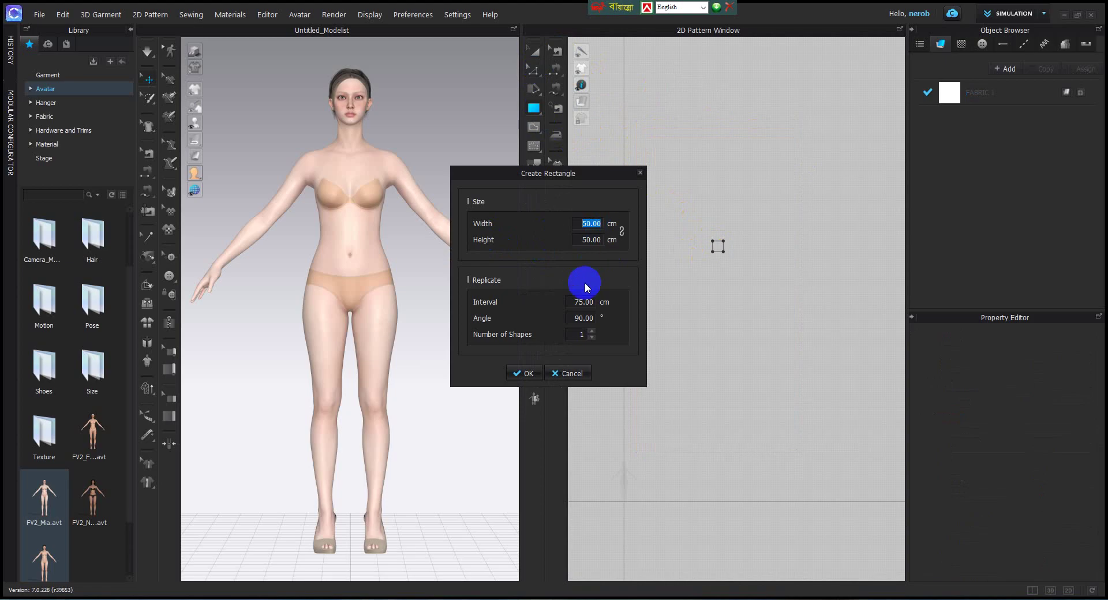
{"action": "type", "text": "200"}
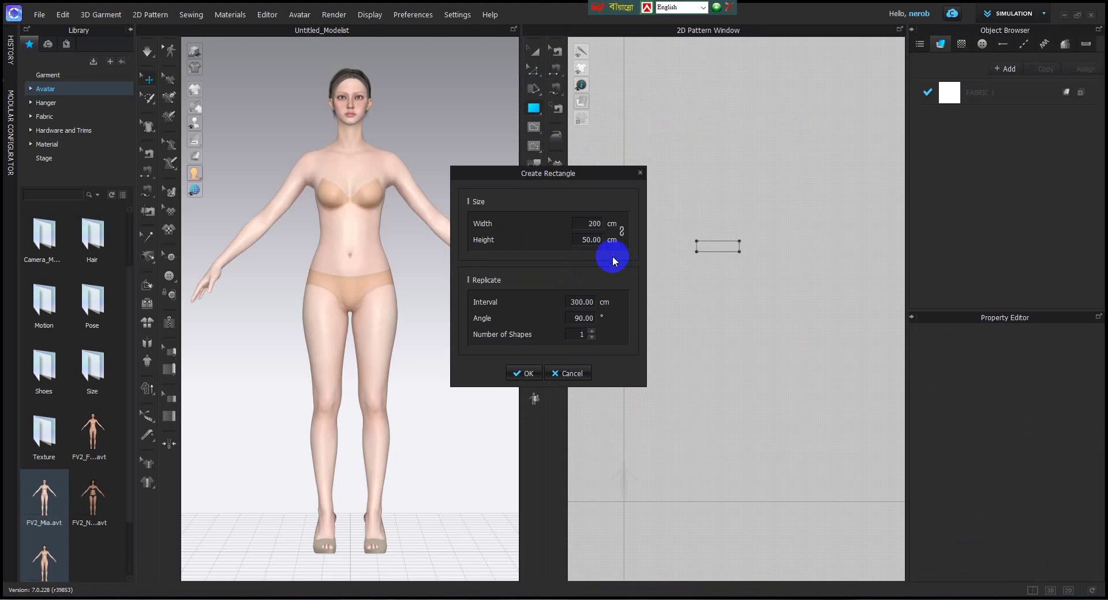
{"action": "left_click", "coordinate": [597, 241]}
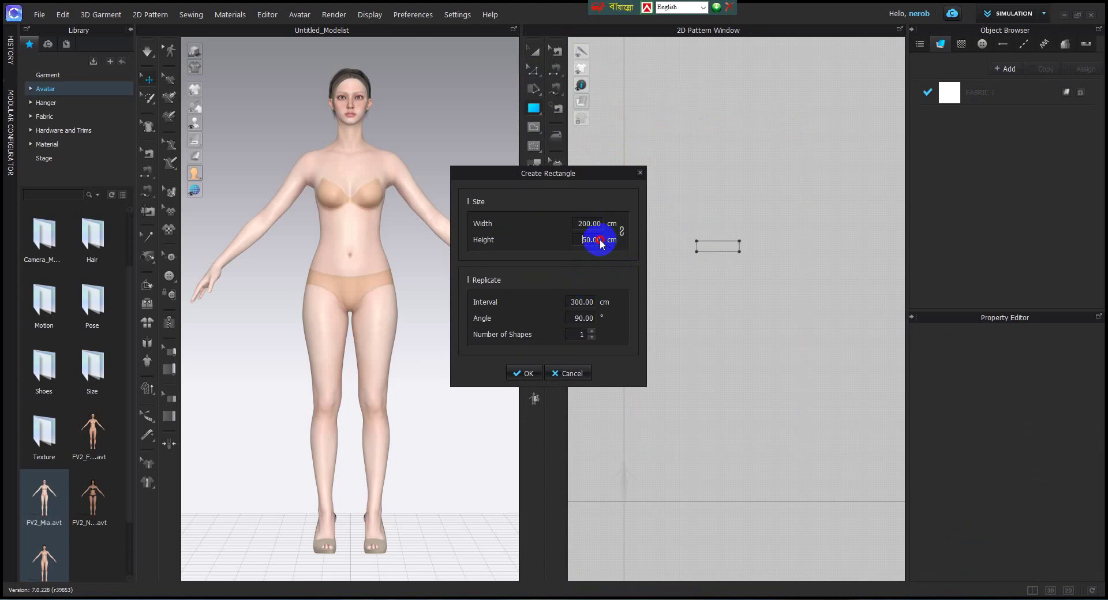
{"action": "mouse_move", "coordinate": [600, 240]}
{"action": "left_mouse_down"}
{"action": "mouse_move", "coordinate": [575, 244]}
{"action": "mouse_move", "coordinate": [610, 241]}
{"action": "mouse_move", "coordinate": [594, 242]}
{"action": "left_mouse_up"}
{"action": "left_click", "coordinate": [581, 330]}
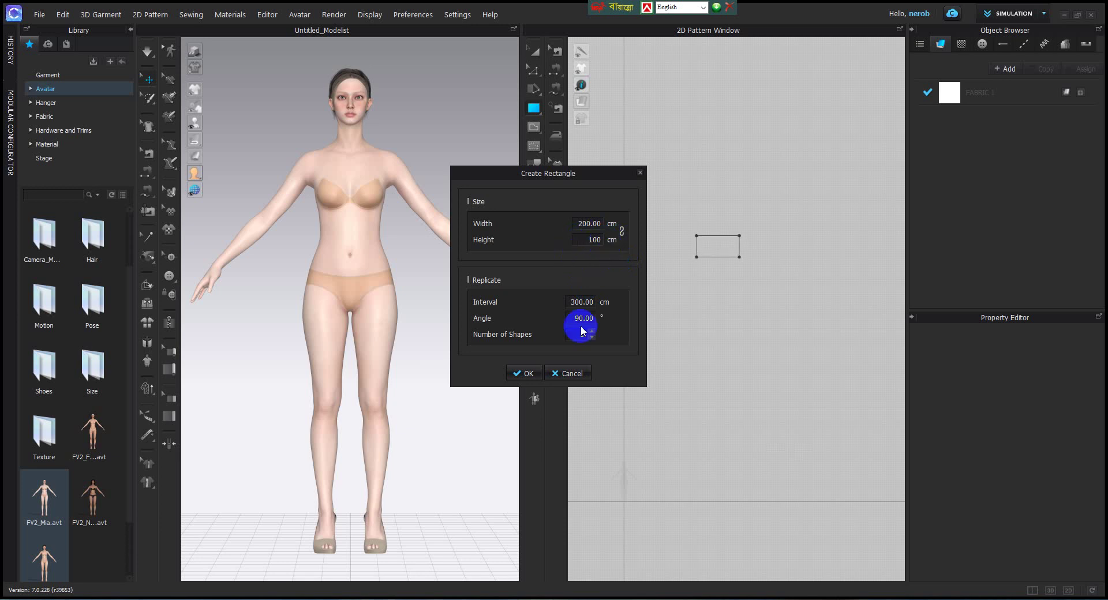
{"action": "left_click", "coordinate": [519, 373]}
{"action": "scroll", "coordinate": [762, 244], "scroll_direction": "up", "scroll_amount": 3}
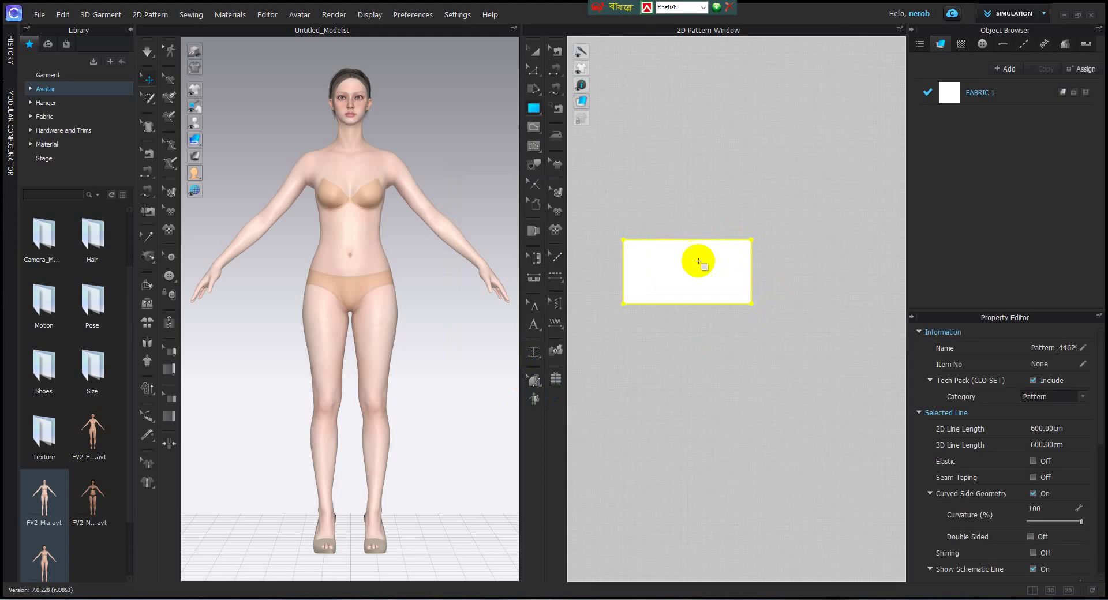
- Check the lengths of the rectangle's top and left edges with Edit Pattern
{"action": "left_click", "coordinate": [533, 69]}
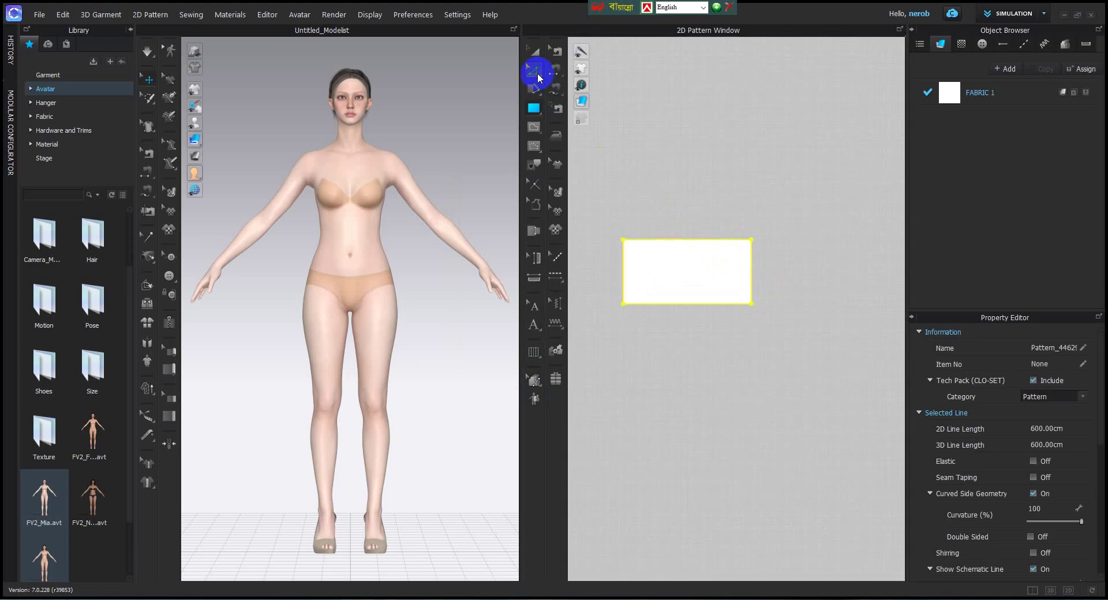
{"action": "left_click", "coordinate": [691, 240]}
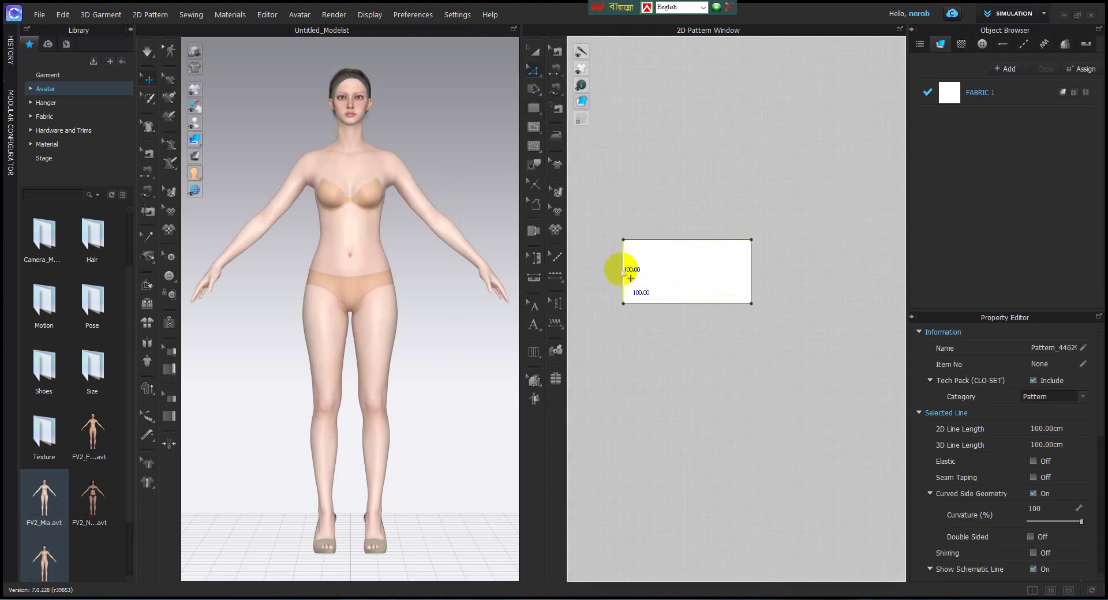
{"action": "left_click", "coordinate": [721, 191]}
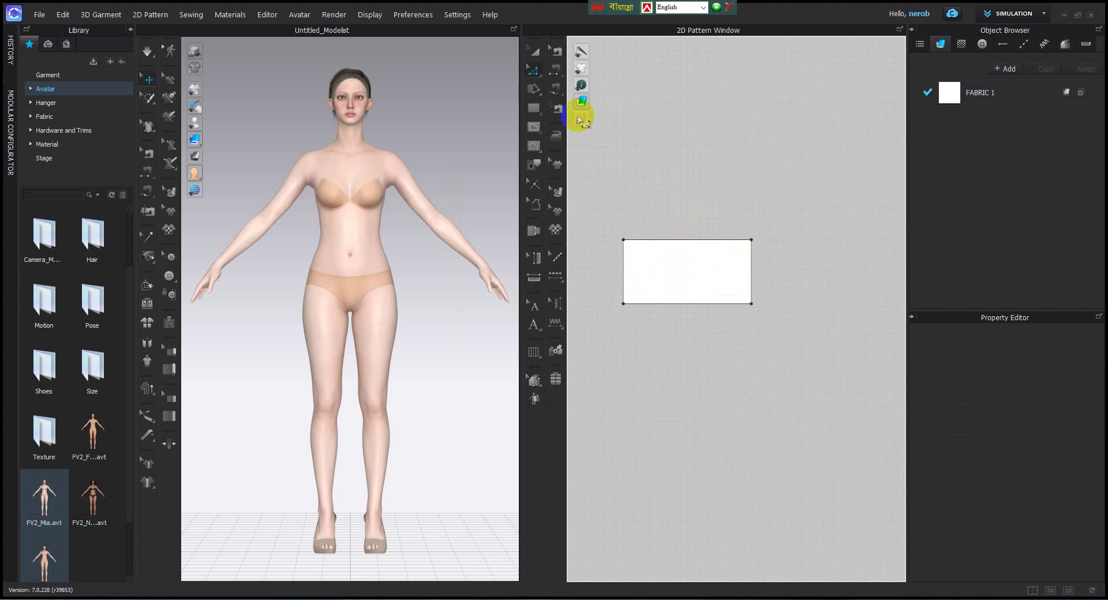
{"action": "left_click", "coordinate": [538, 94]}
{"action": "left_click", "coordinate": [536, 72]}
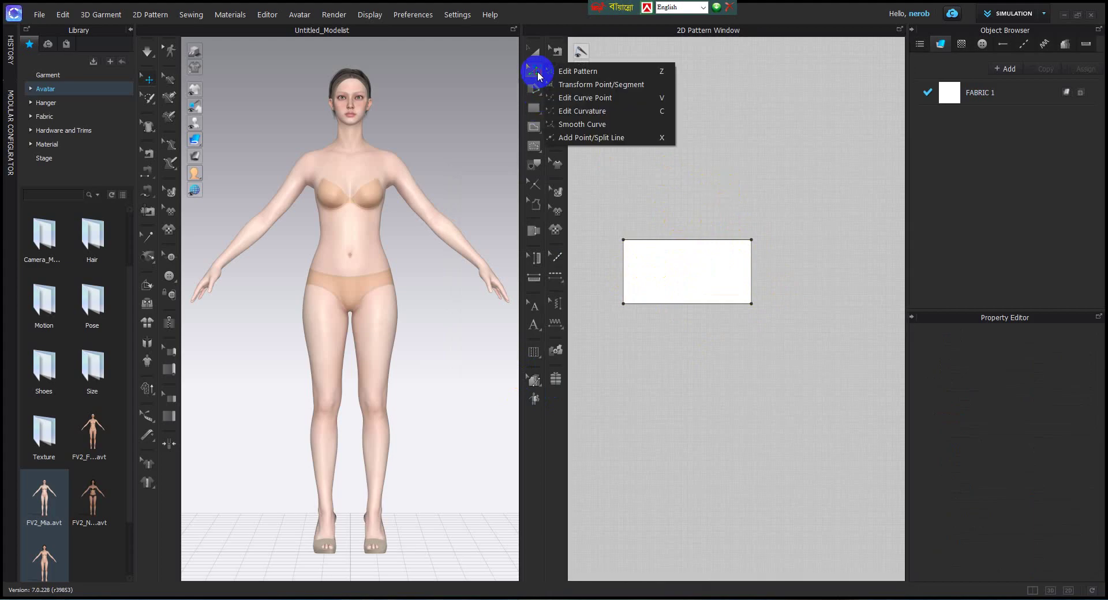
{"action": "mouse_move", "coordinate": [538, 71]}
{"action": "left_mouse_down"}
{"action": "mouse_move", "coordinate": [632, 99]}
{"action": "mouse_move", "coordinate": [667, 138]}
{"action": "mouse_move", "coordinate": [537, 77]}
{"action": "left_mouse_up"}
{"action": "left_click", "coordinate": [736, 60]}
- Split the rectangle's top edge into two lines with Add Point/Split Line, setting Line 1 to 50 cm
{"action": "left_click", "coordinate": [534, 71]}
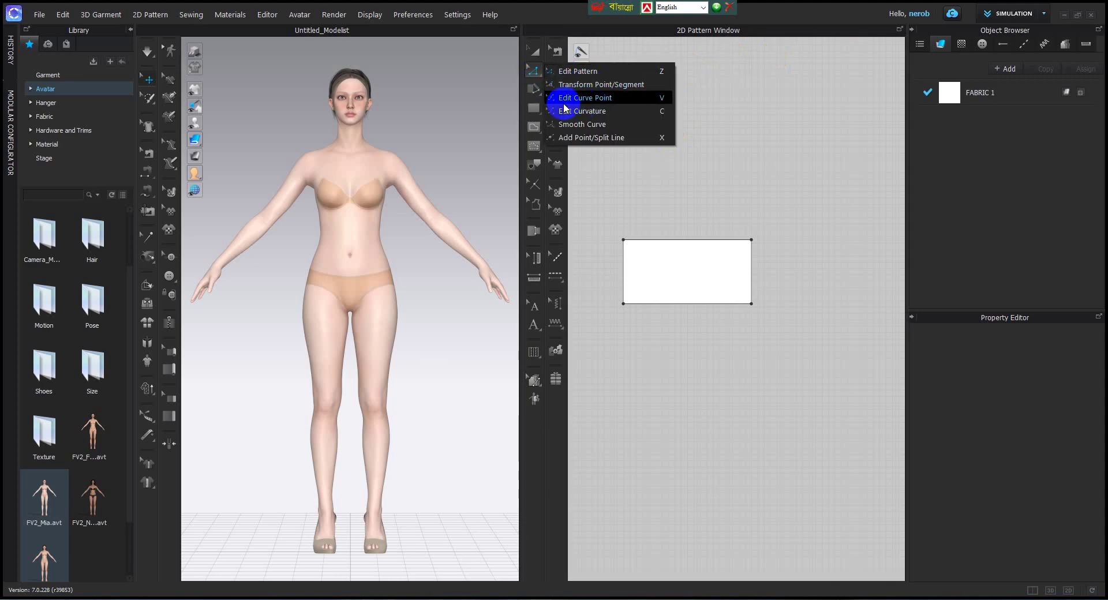
{"action": "left_click", "coordinate": [570, 138]}
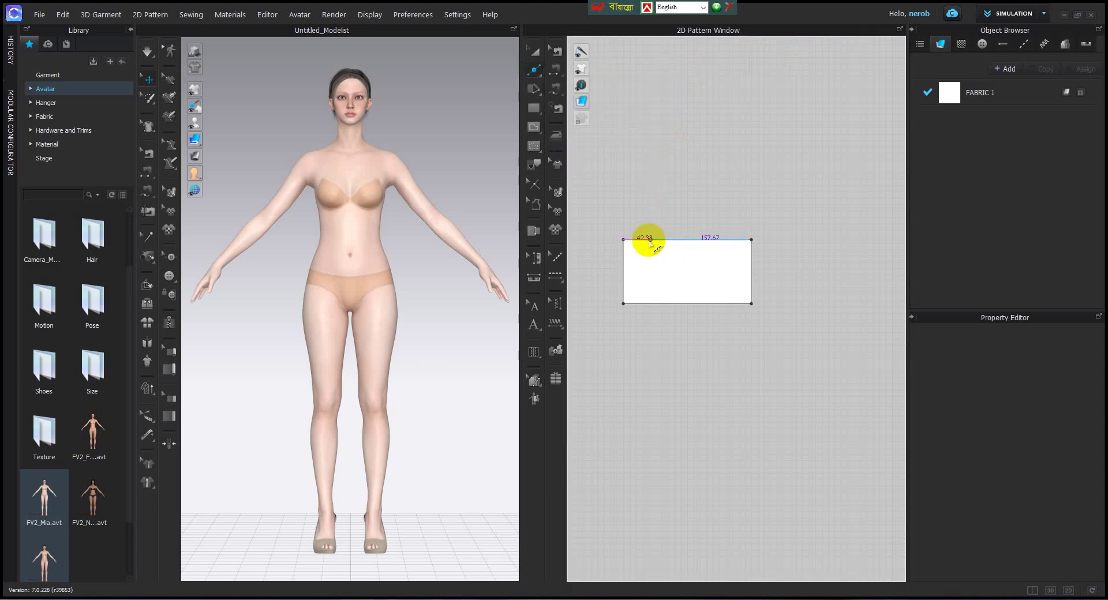
{"action": "scroll", "coordinate": [649, 241], "scroll_direction": "up", "scroll_amount": 5}
{"action": "middle_click_drag", "start_coordinate": [669, 261], "coordinate": [639, 262]}
{"action": "scroll", "coordinate": [669, 205], "scroll_direction": "up", "scroll_amount": 3}
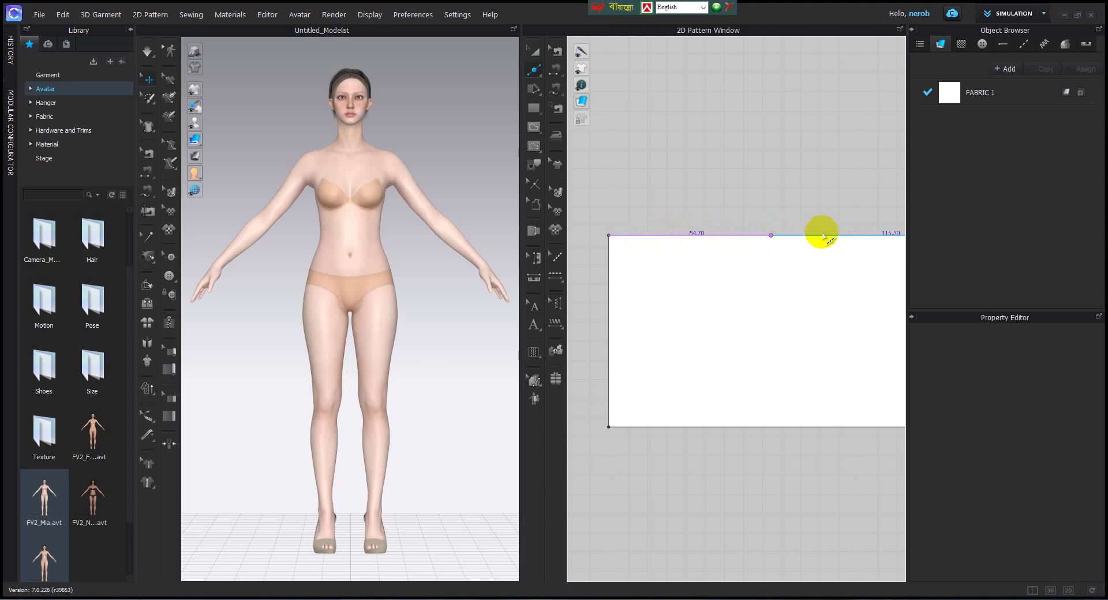
{"action": "left_click", "coordinate": [648, 235]}
{"action": "left_click_drag", "start_coordinate": [600, 156], "coordinate": [540, 185]}
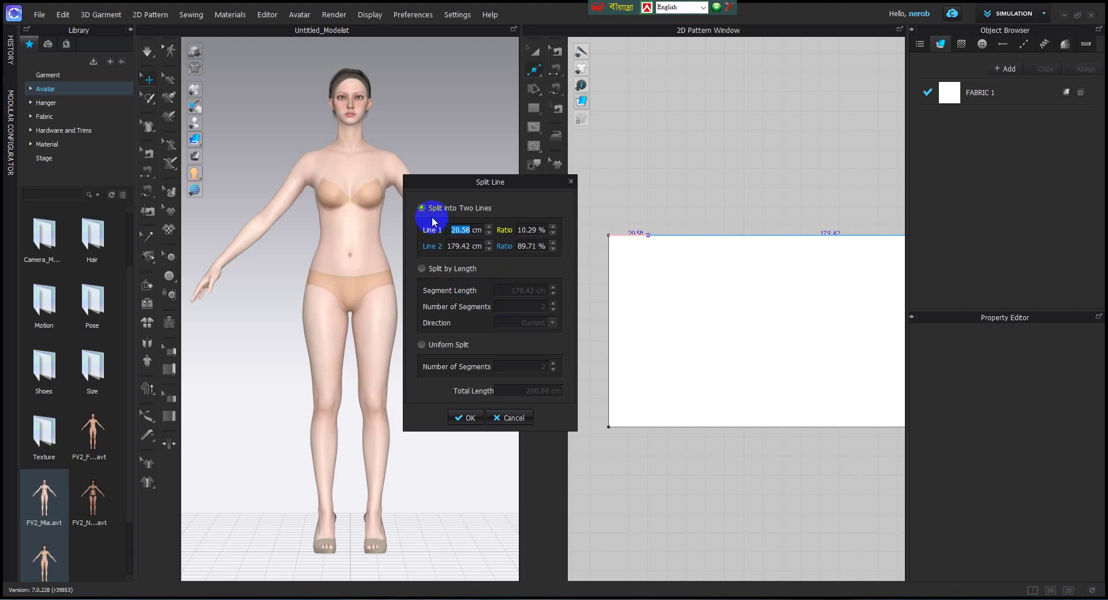
{"action": "left_click_drag", "start_coordinate": [533, 180], "coordinate": [529, 183]}
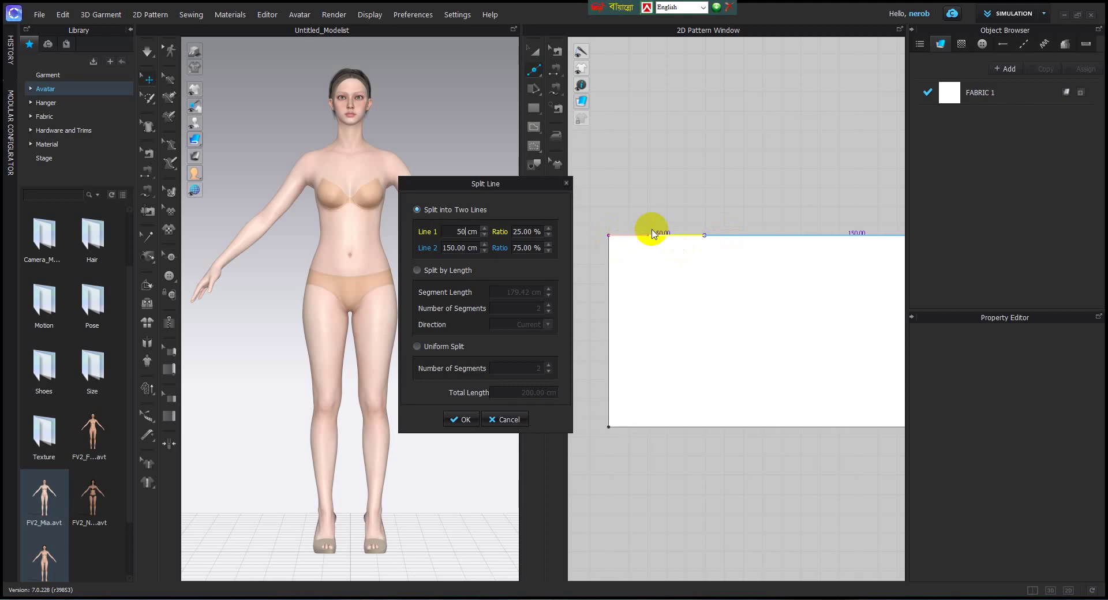
{"action": "left_click", "coordinate": [462, 419]}
- Inspect the left segment of the split top edge and its end point with Edit Pattern
{"action": "left_click", "coordinate": [534, 89]}
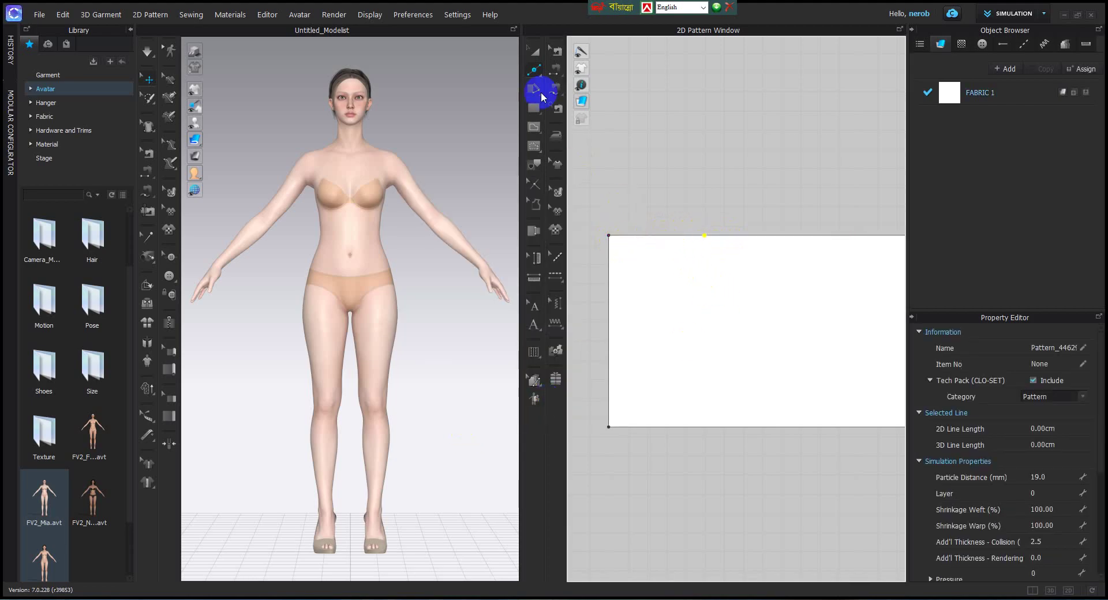
{"action": "left_click", "coordinate": [579, 86]}
{"action": "left_click", "coordinate": [651, 235]}
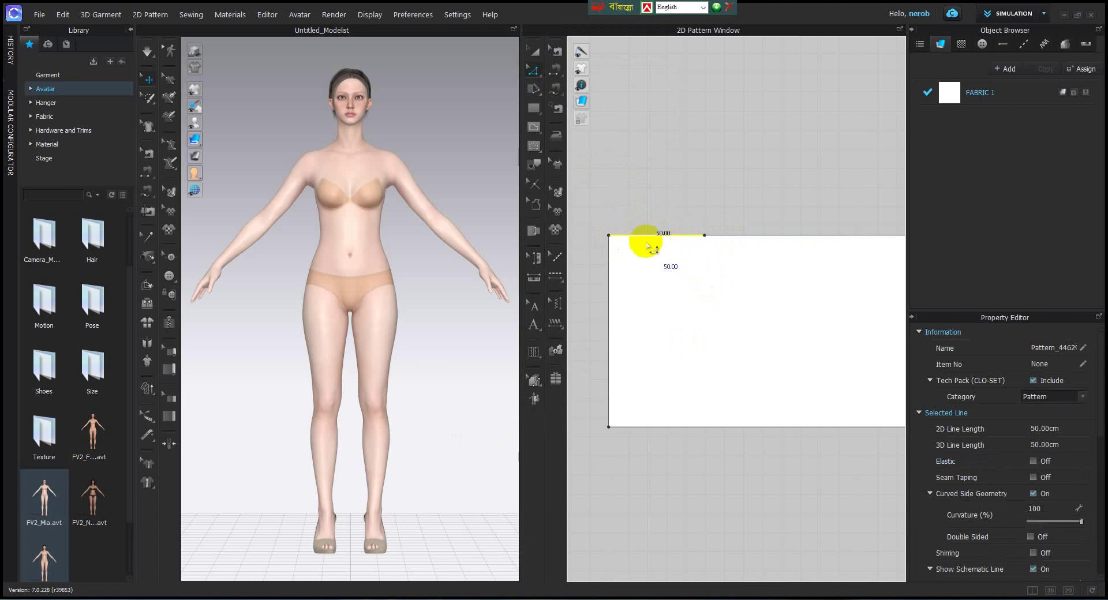
{"action": "left_click", "coordinate": [704, 237]}
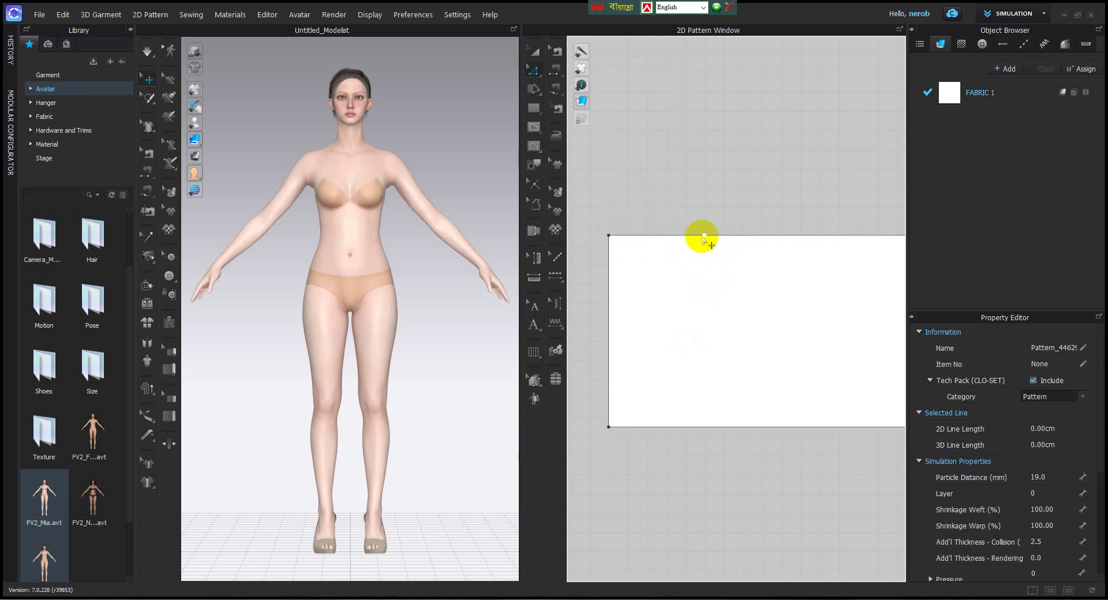
{"action": "left_click", "coordinate": [643, 235]}
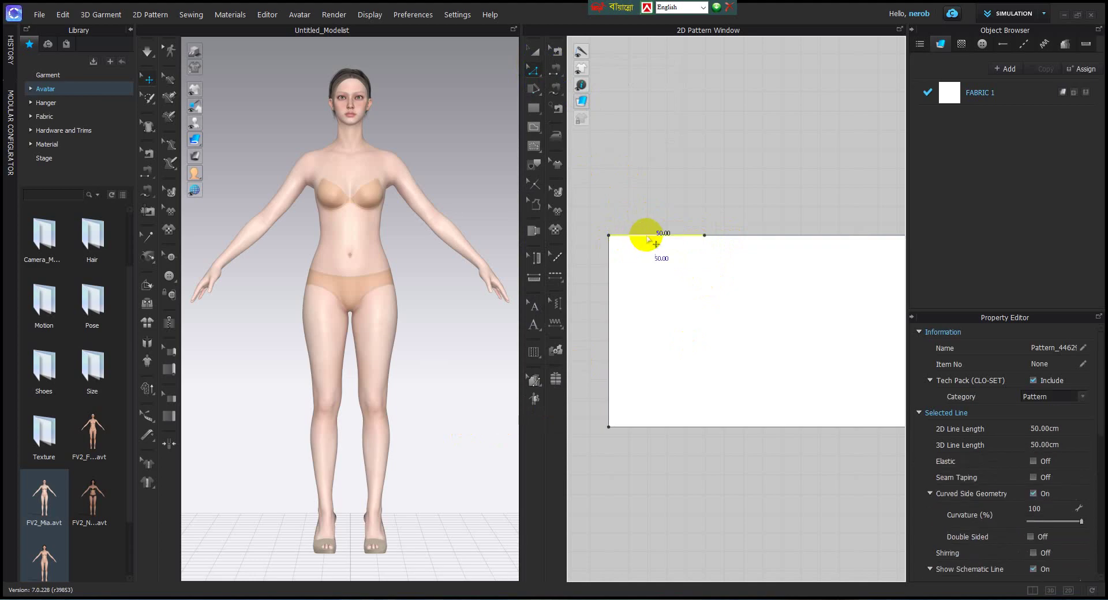
- Delete the added split point from the rectangle's top edge
{"action": "left_click", "coordinate": [534, 109]}
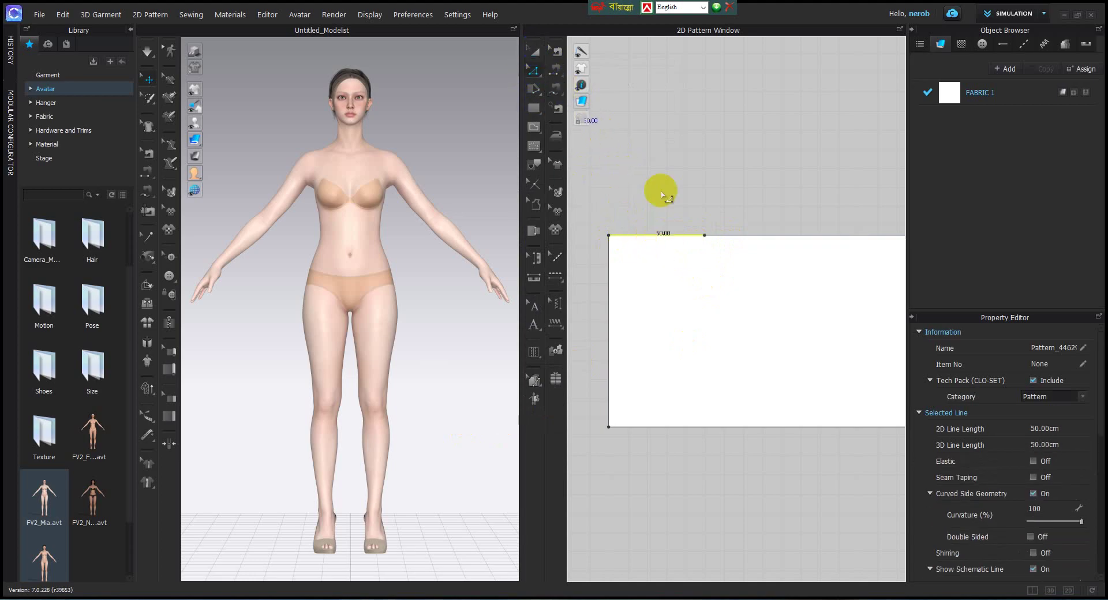
{"action": "left_click", "coordinate": [704, 235]}
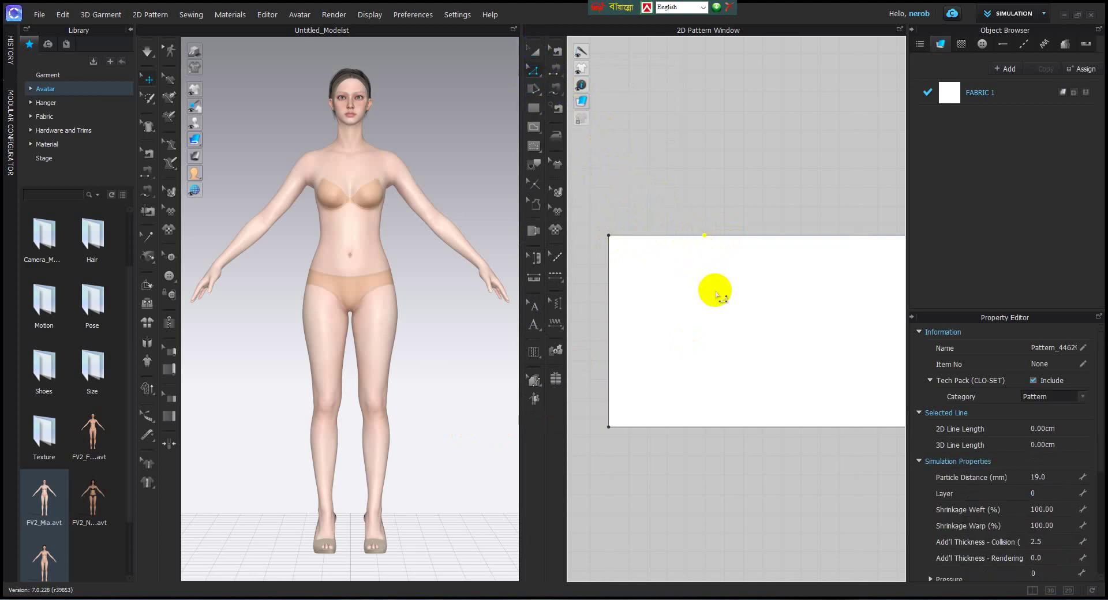
{"action": "key", "text": "Delete"}
- Split the rectangle's top edge into two lines with Add Point/Split Line, setting the Line 1 ratio to 50%, and clear the selection
{"action": "left_click_drag", "start_coordinate": [536, 75], "coordinate": [590, 137]}
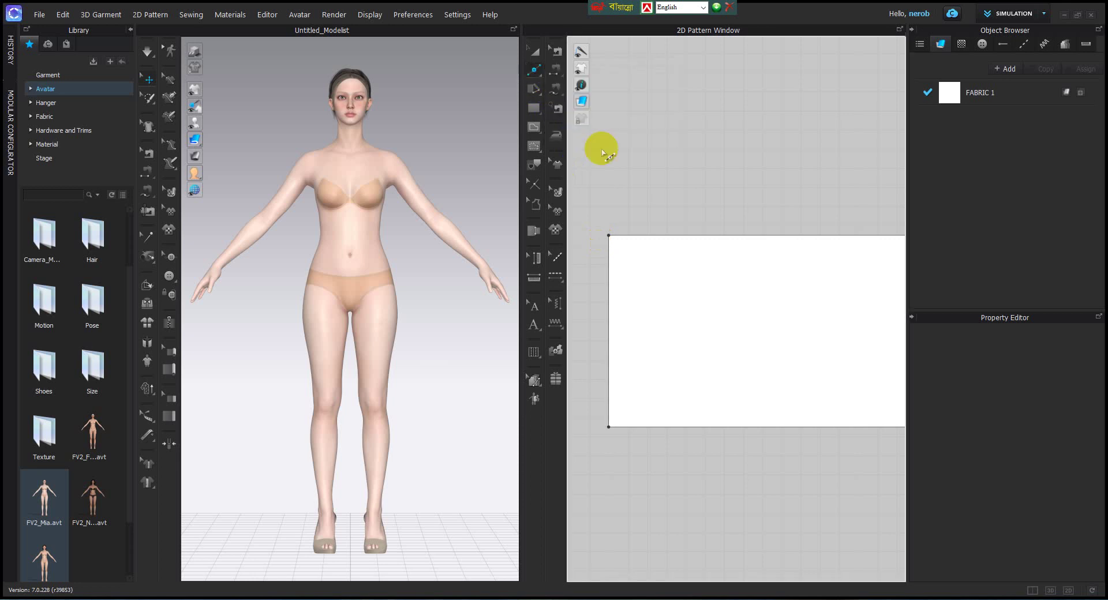
{"action": "right_click", "coordinate": [646, 236]}
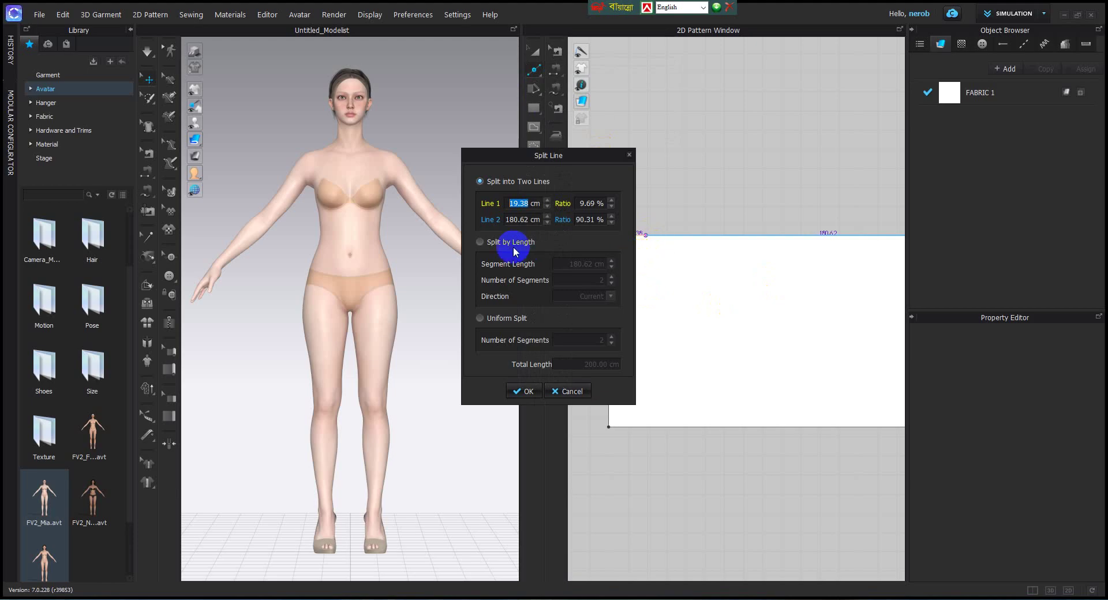
{"action": "left_click_drag", "start_coordinate": [604, 155], "coordinate": [548, 212]}
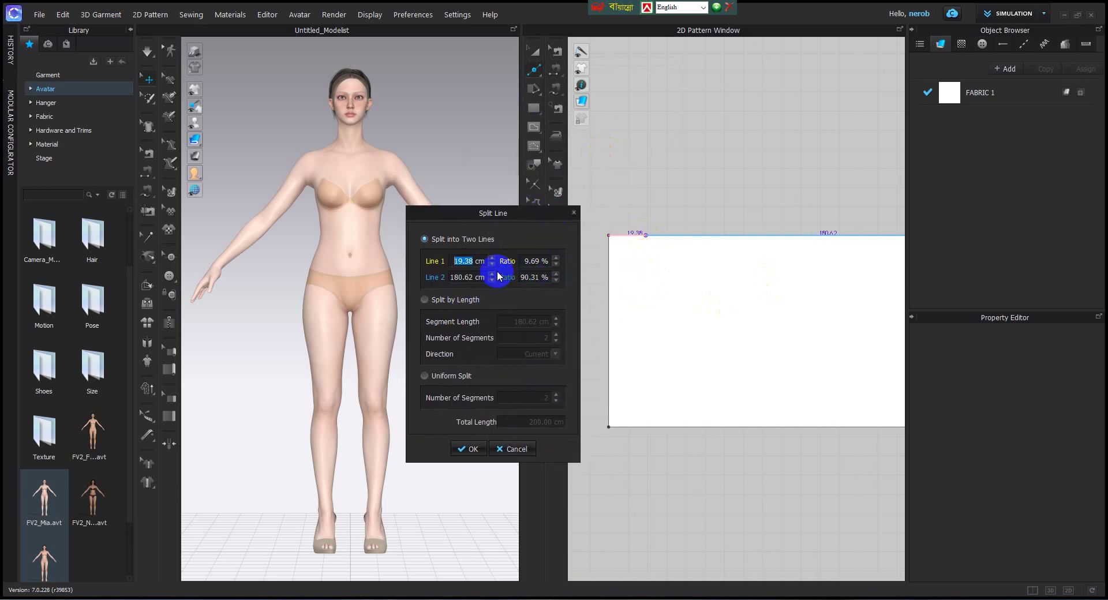
{"action": "left_click", "coordinate": [539, 261]}
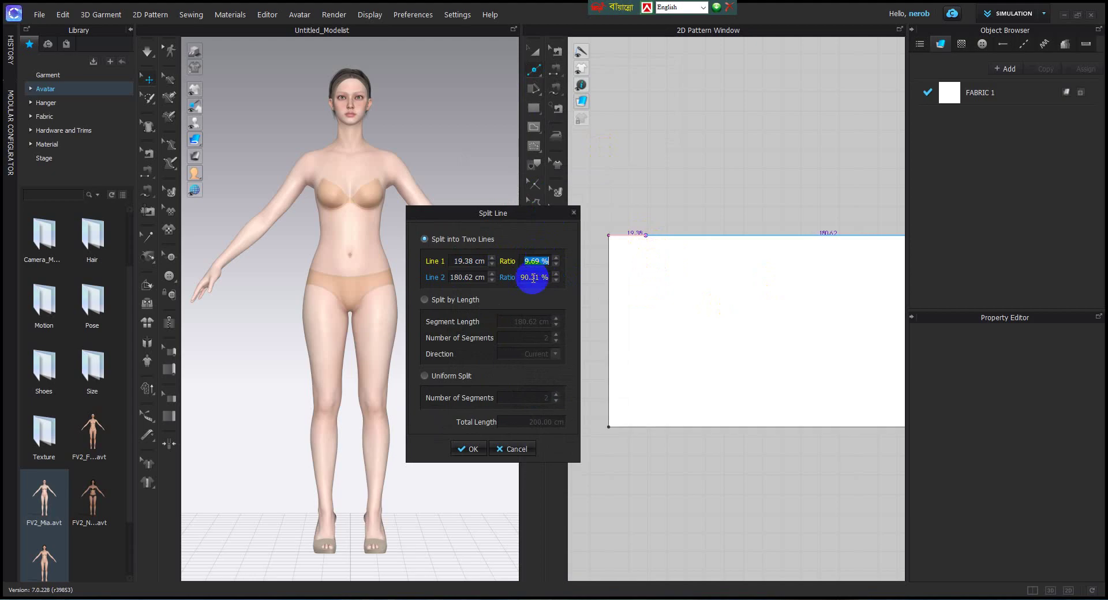
{"action": "type", "text": "50"}
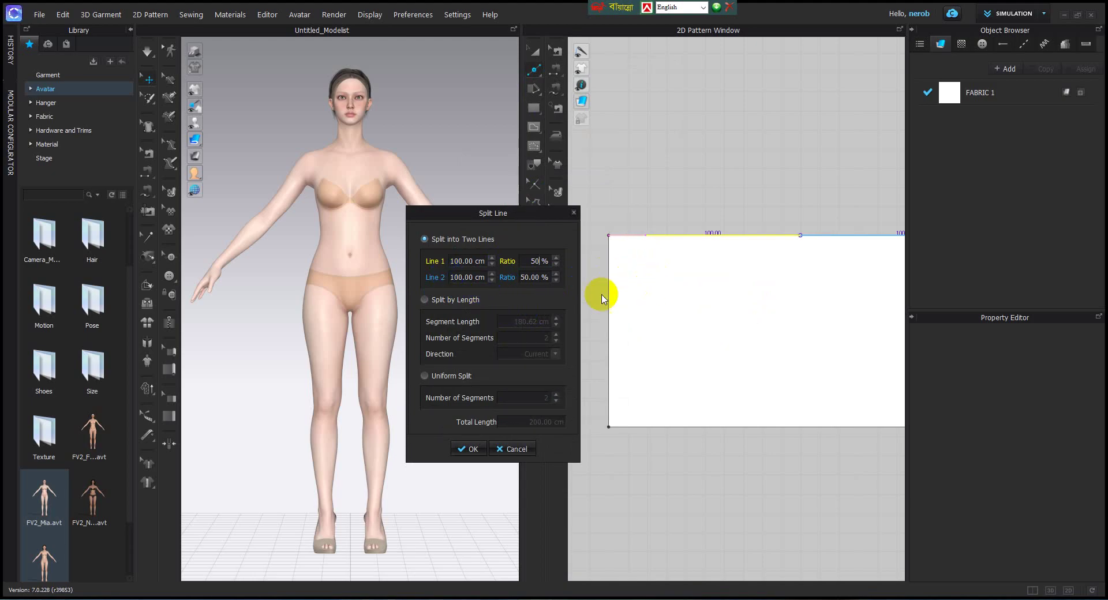
{"action": "left_click", "coordinate": [465, 276]}
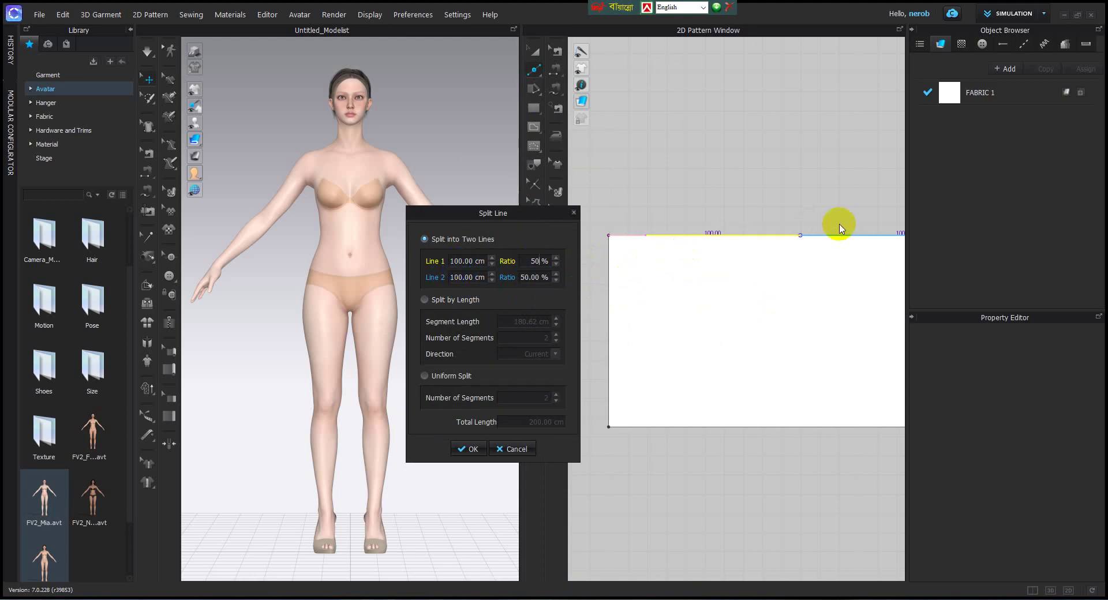
{"action": "left_click", "coordinate": [511, 267]}
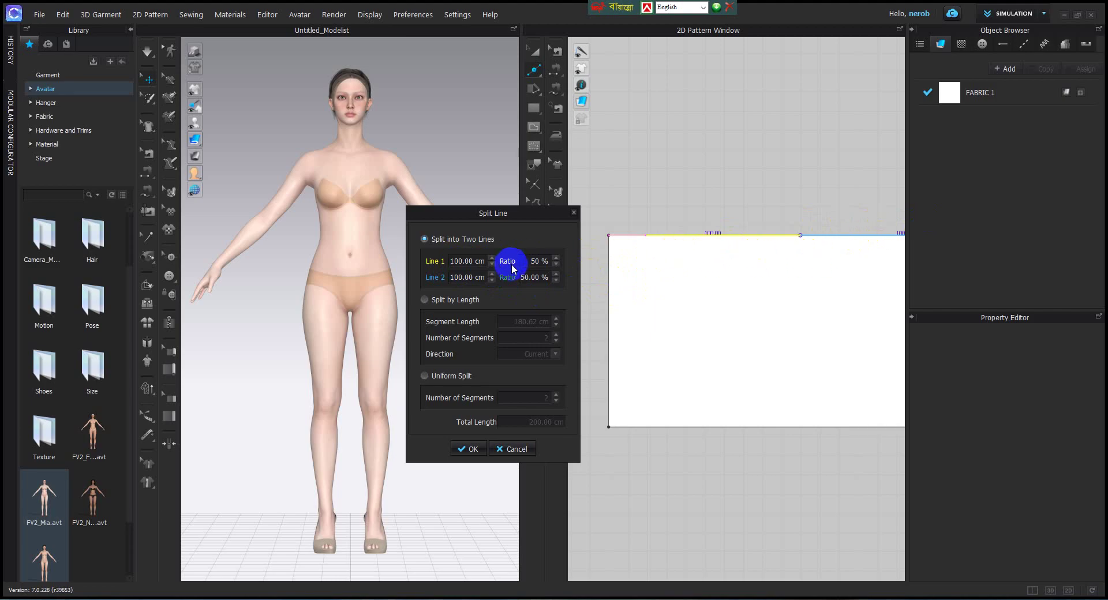
{"action": "left_click", "coordinate": [544, 261]}
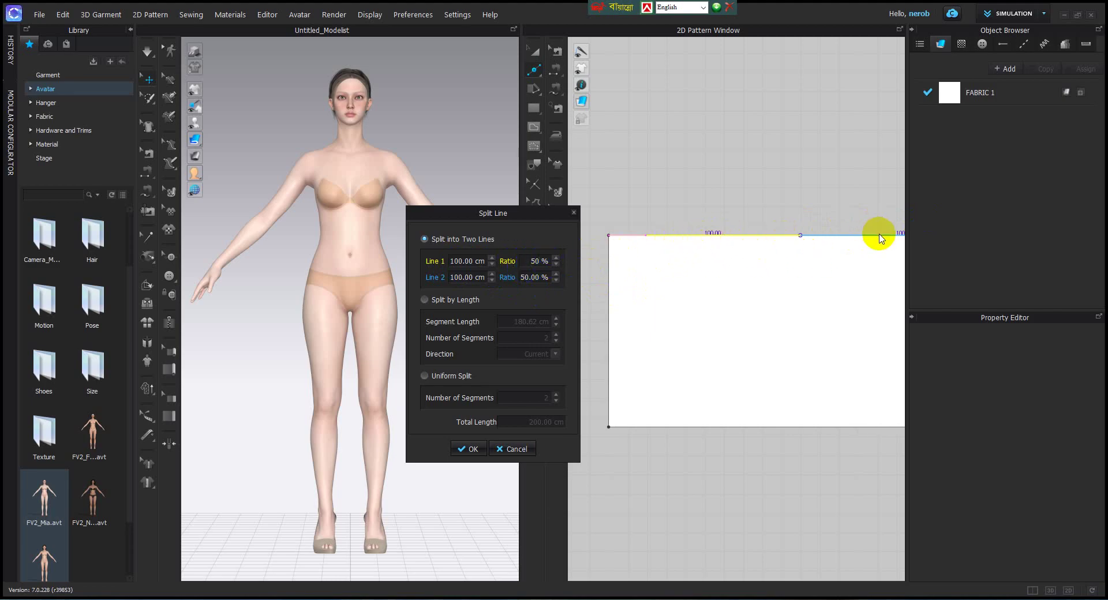
{"action": "left_click", "coordinate": [470, 449]}
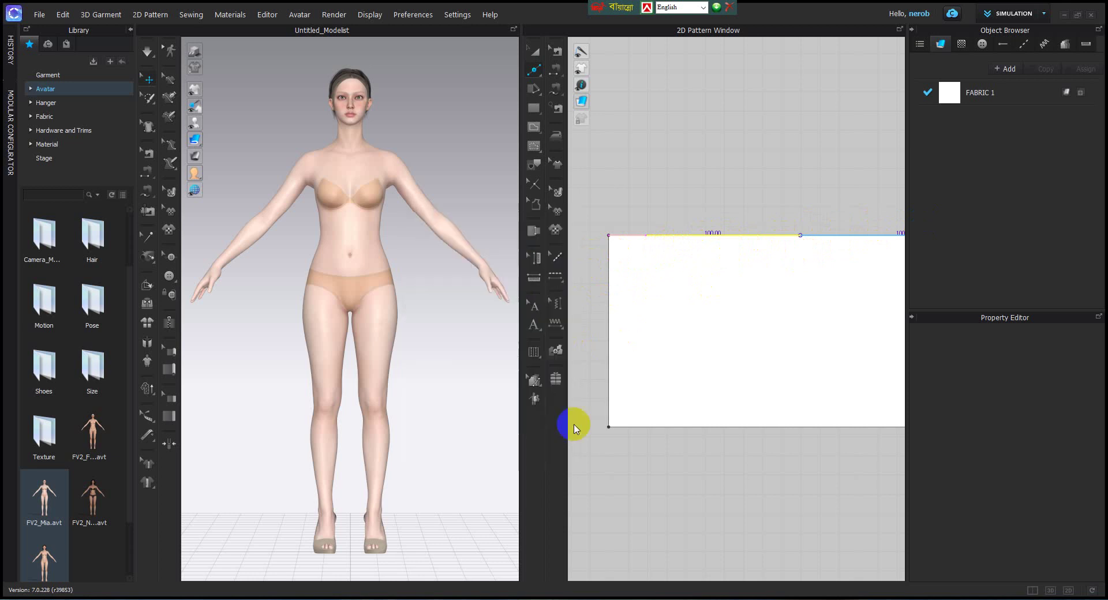
{"action": "scroll", "coordinate": [803, 309], "scroll_direction": "down", "scroll_amount": 3}
{"action": "scroll", "coordinate": [840, 299], "scroll_direction": "up", "scroll_amount": 6}
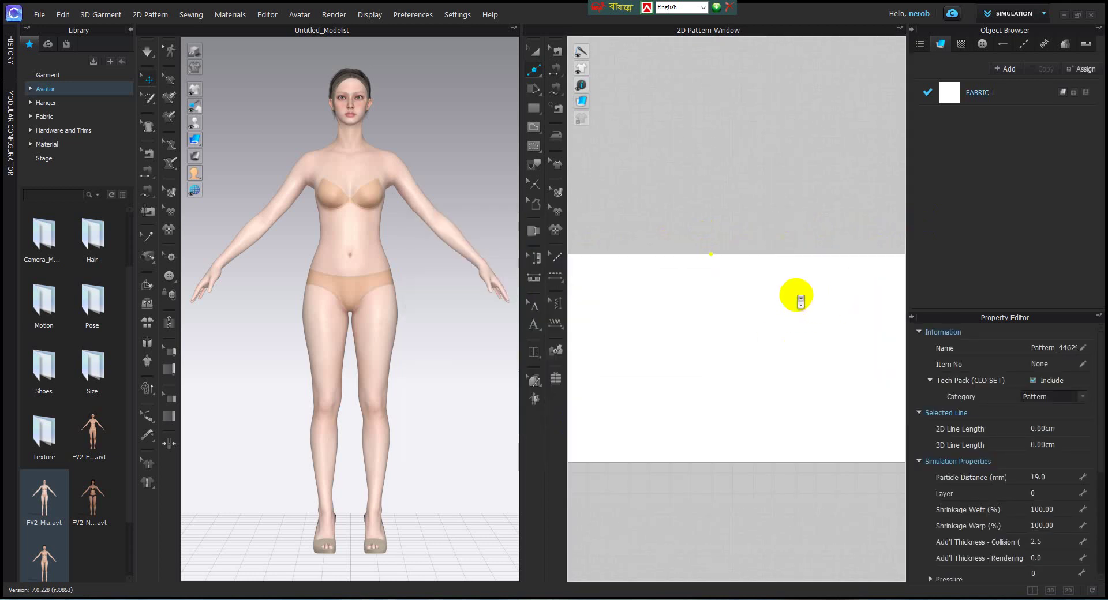
{"action": "scroll", "coordinate": [800, 301], "scroll_direction": "down", "scroll_amount": 2}
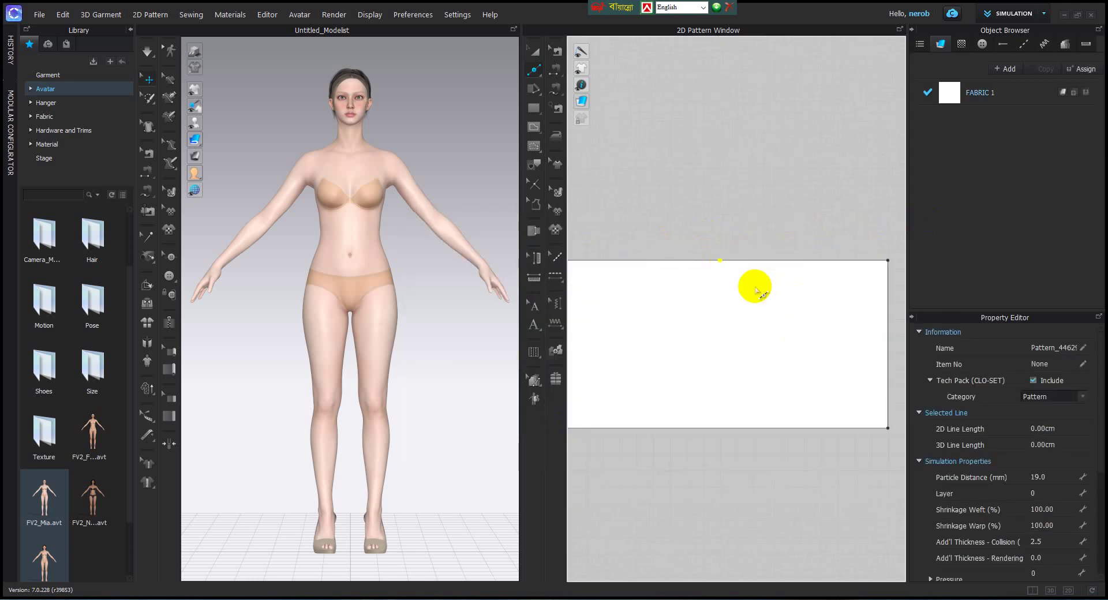
{"action": "left_click", "coordinate": [705, 240]}
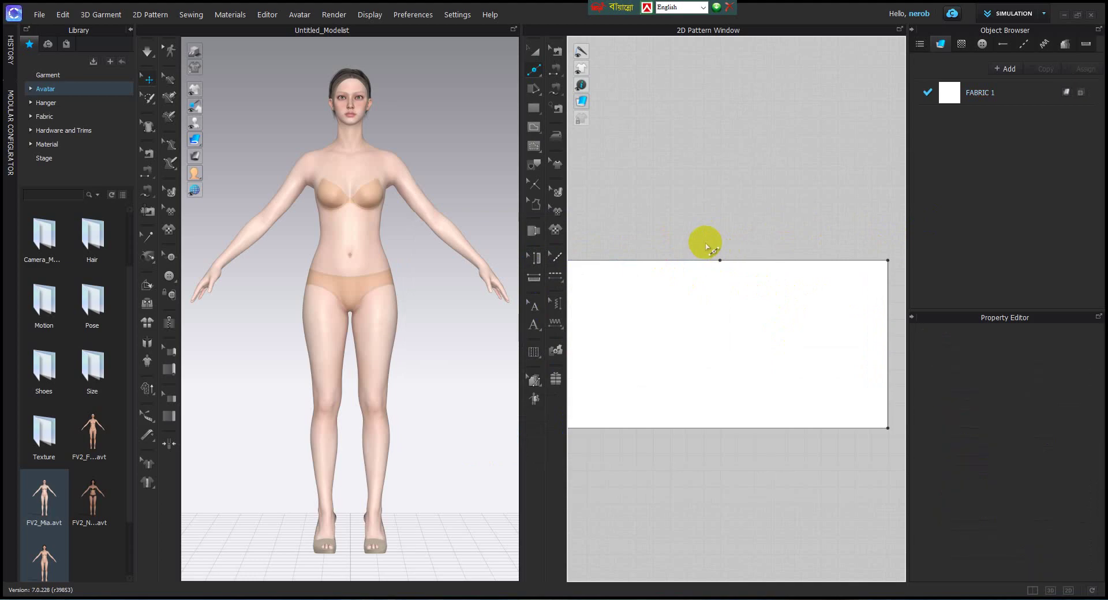
- Activate Edit Pattern and switch the workspace to show only the 2D Pattern Window
{"action": "left_click_drag", "start_coordinate": [537, 70], "coordinate": [562, 71]}
{"action": "scroll", "coordinate": [636, 259], "scroll_direction": "down", "scroll_amount": 5}
{"action": "scroll", "coordinate": [630, 267], "scroll_direction": "up", "scroll_amount": 2}
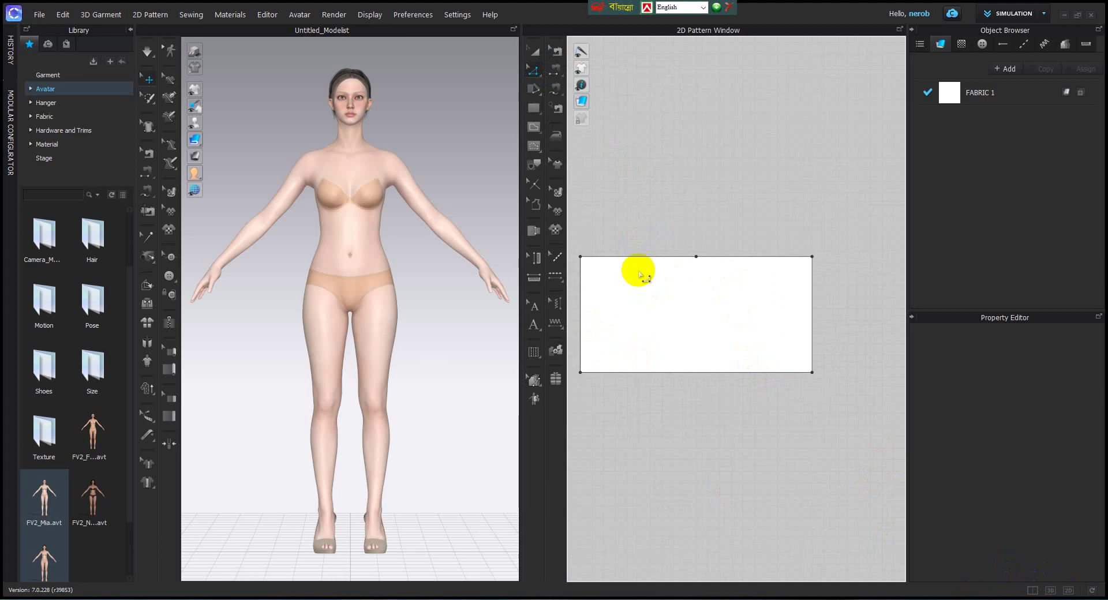
{"action": "scroll", "coordinate": [640, 274], "scroll_direction": "up", "scroll_amount": 2}
{"action": "scroll", "coordinate": [715, 289], "scroll_direction": "down", "scroll_amount": 1}
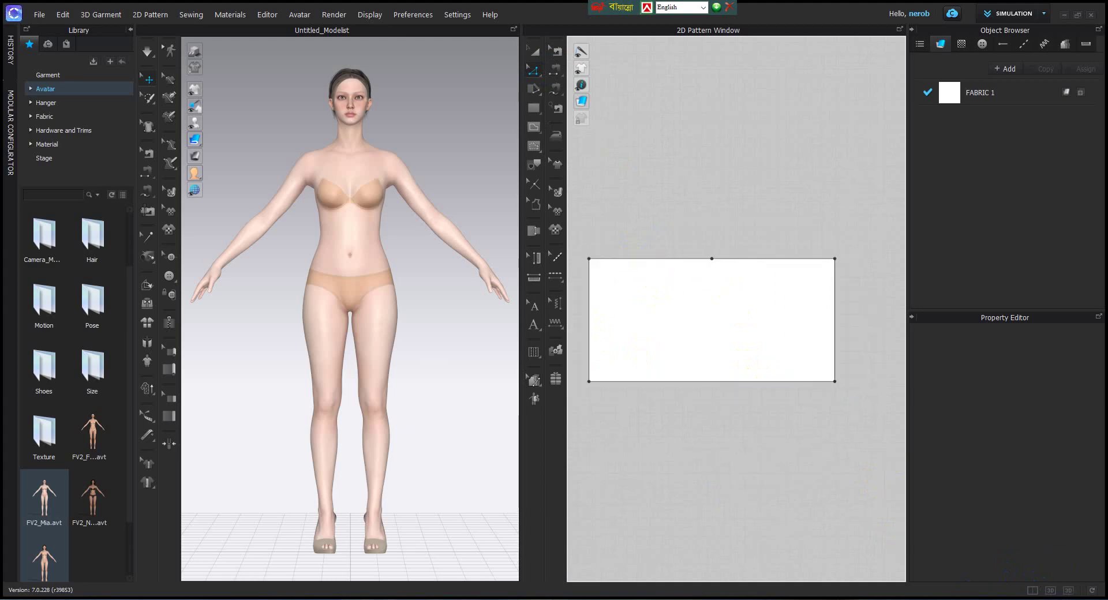
{"action": "left_click", "coordinate": [1068, 590]}
{"action": "scroll", "coordinate": [462, 251], "scroll_direction": "up", "scroll_amount": 1}
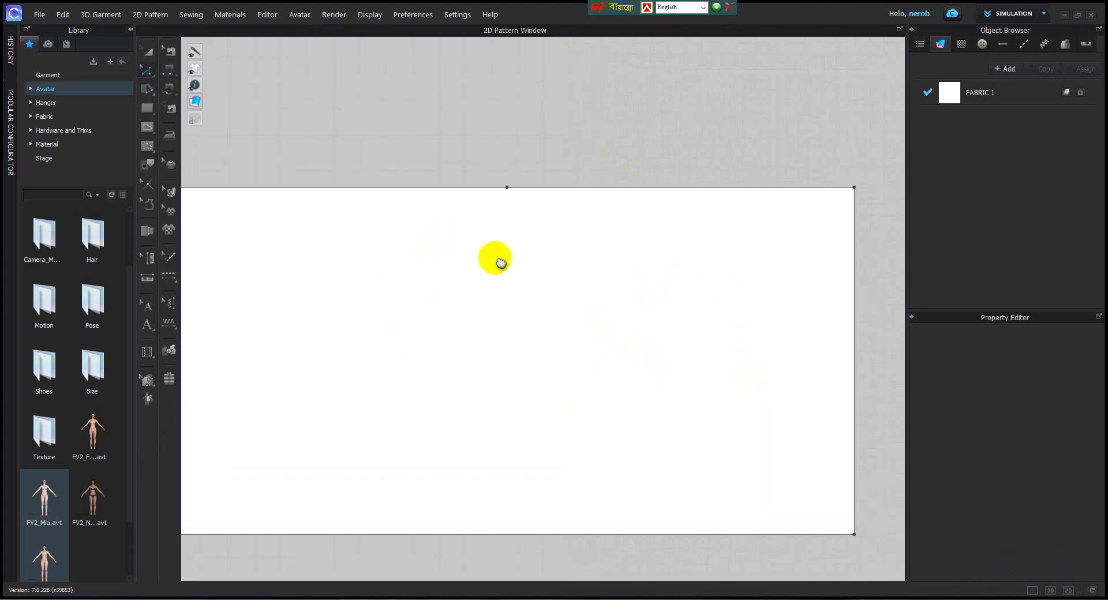
- Check the lengths of both halves of the split top edge
{"action": "middle_click_drag", "start_coordinate": [496, 259], "coordinate": [559, 232]}
{"action": "left_click", "coordinate": [461, 195]}
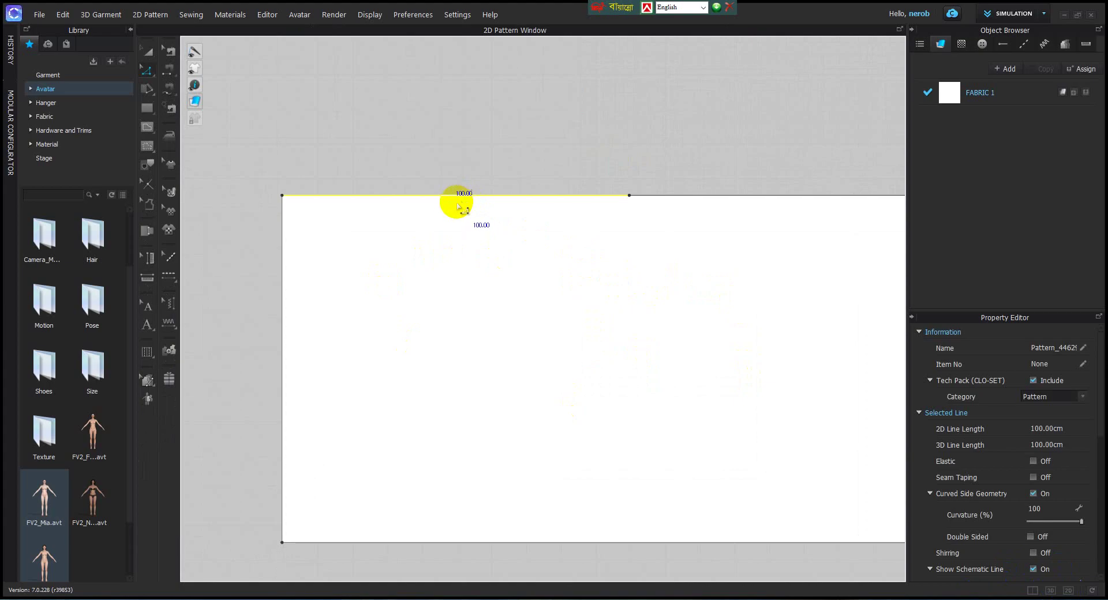
{"action": "scroll", "coordinate": [548, 240], "scroll_direction": "down", "scroll_amount": 3}
{"action": "left_click", "coordinate": [634, 224]}
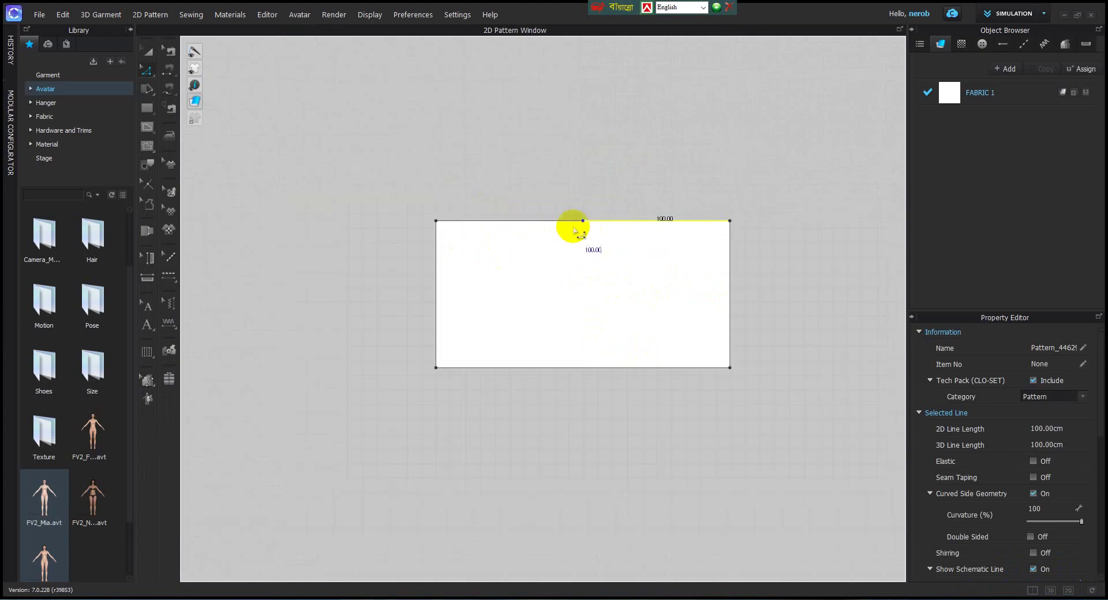
- Delete the midpoint from the rectangle's top edge
{"action": "left_click", "coordinate": [583, 222]}
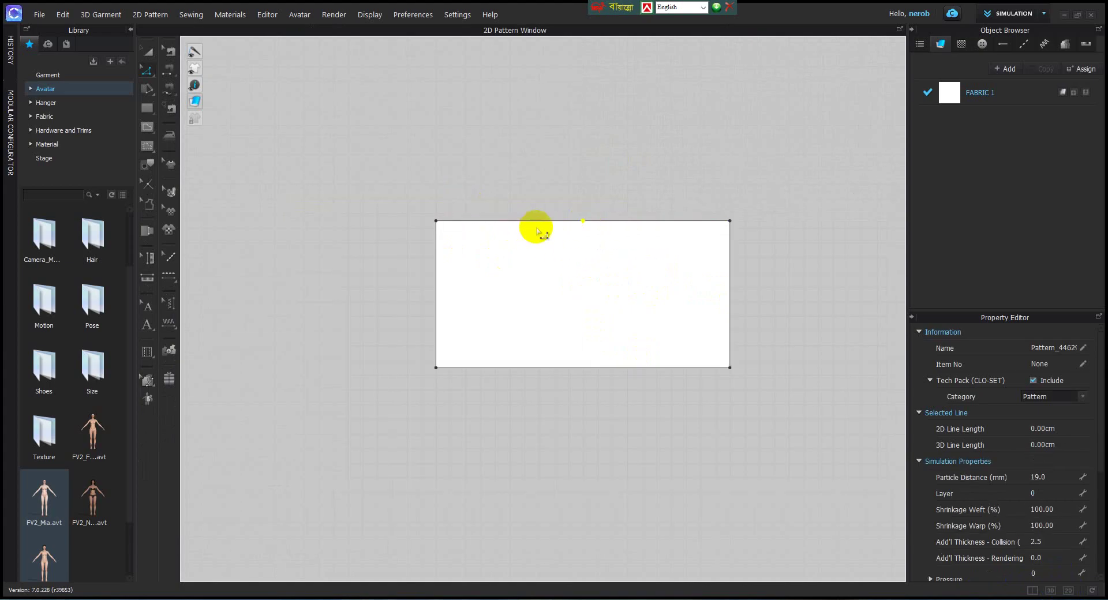
{"action": "left_click", "coordinate": [149, 70]}
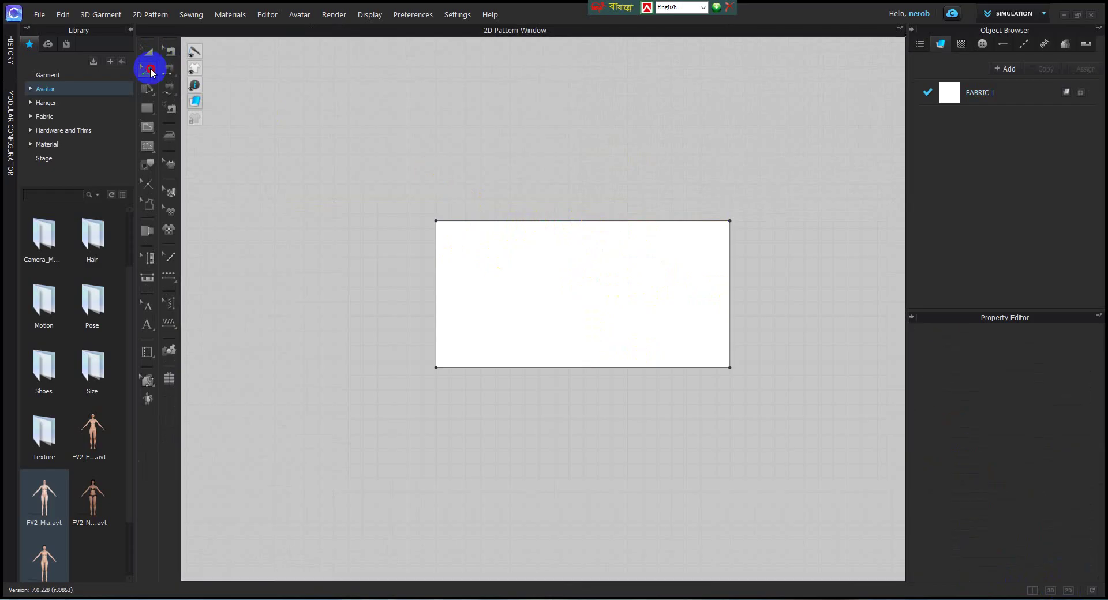
{"action": "key", "text": "Escape"}
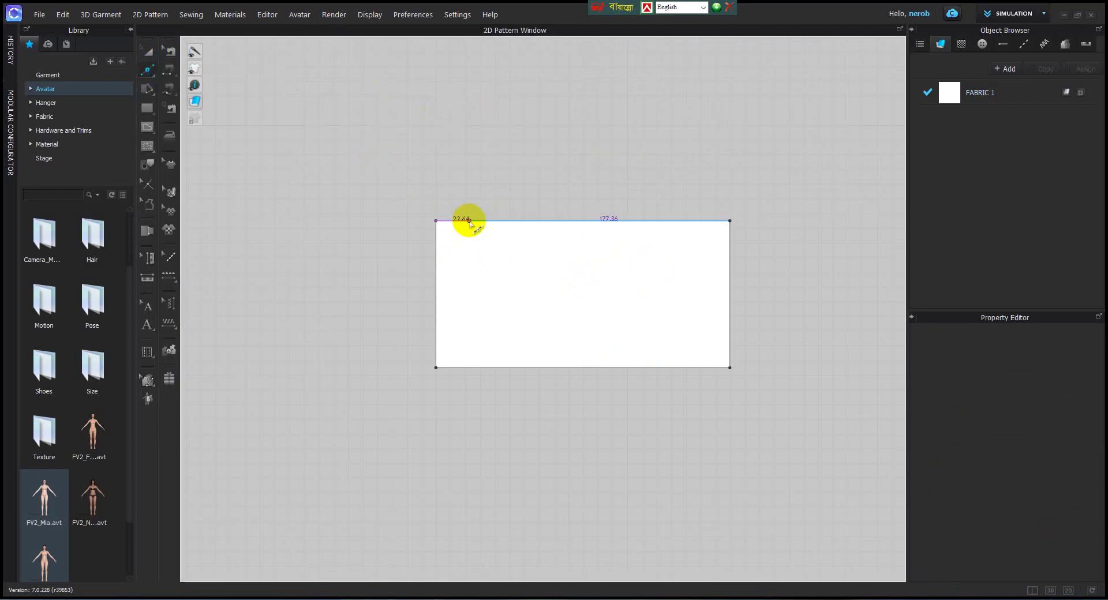
- Try placing points freehand near the middle of the rectangle's top edge with Add Point/Split Line, removing each one
{"action": "left_click", "coordinate": [561, 221]}
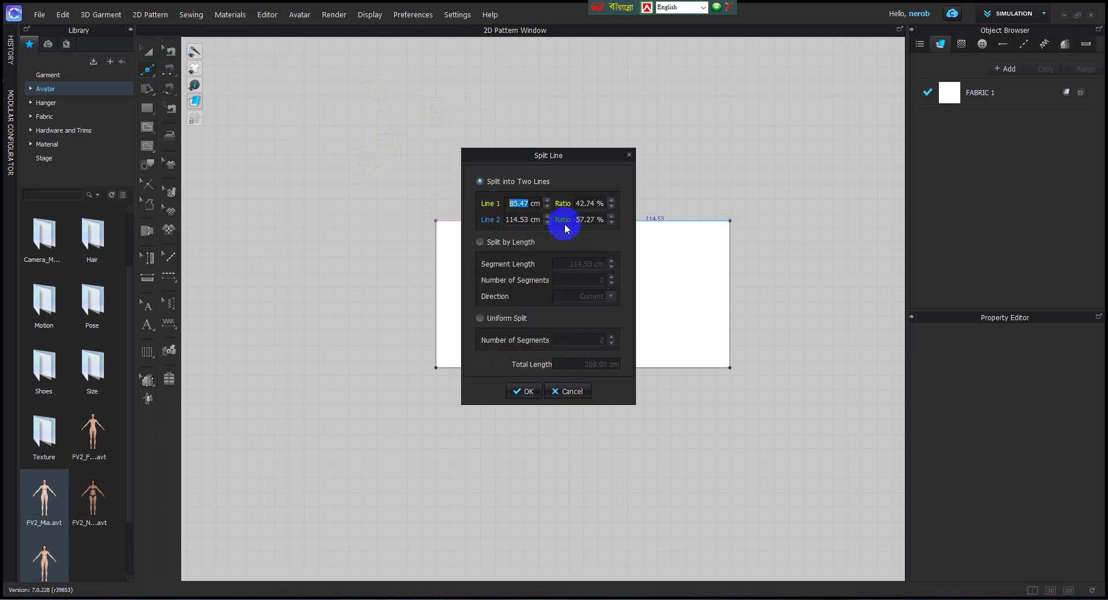
{"action": "left_click", "coordinate": [626, 156]}
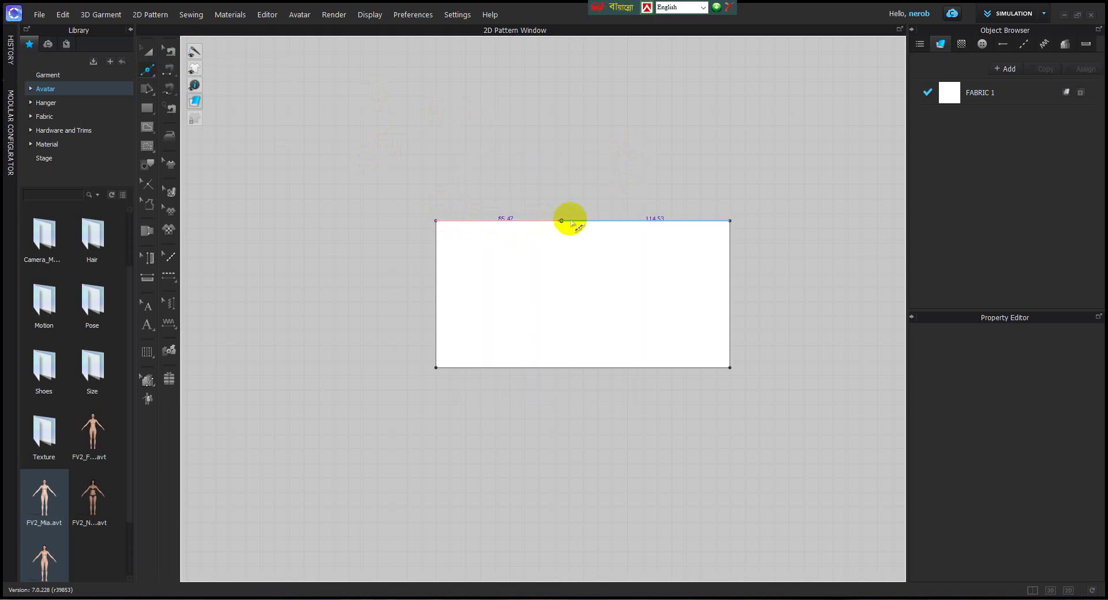
{"action": "left_click", "coordinate": [576, 222]}
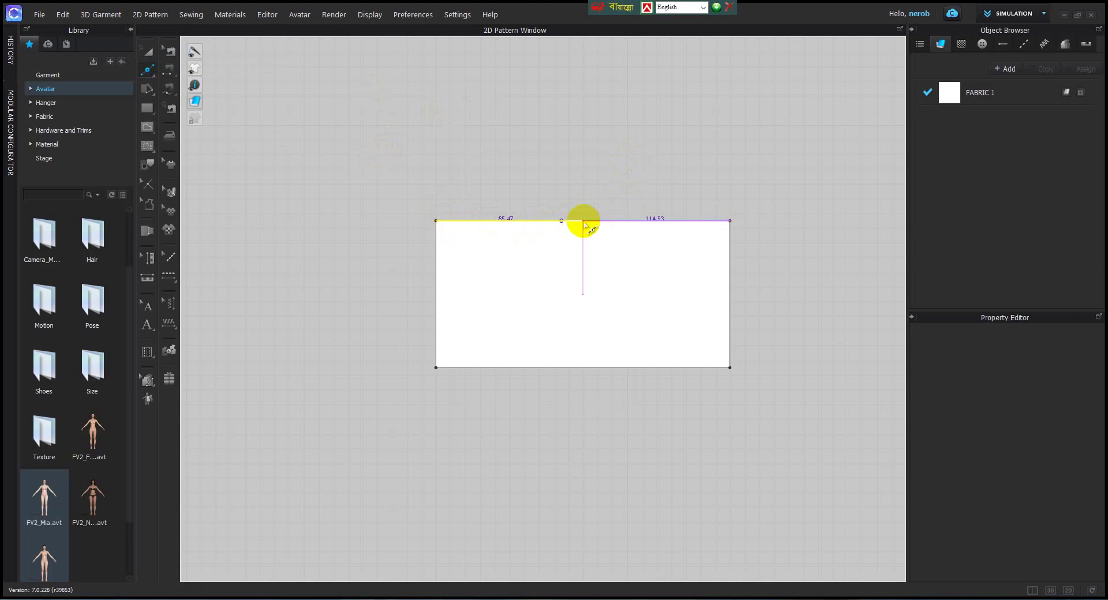
{"action": "left_click", "coordinate": [582, 222]}
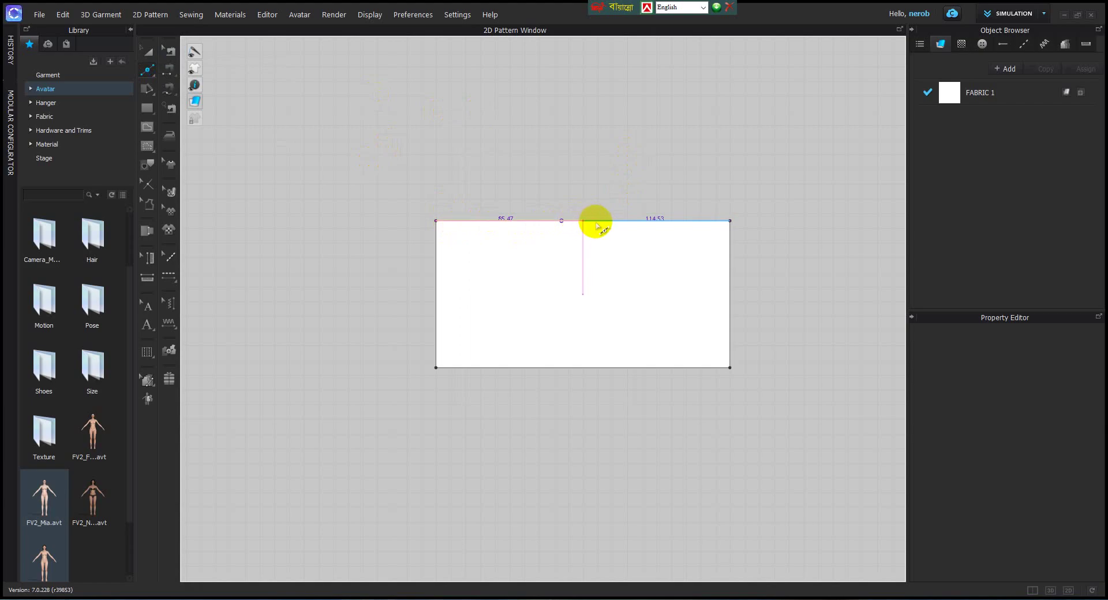
{"action": "left_click", "coordinate": [595, 232]}
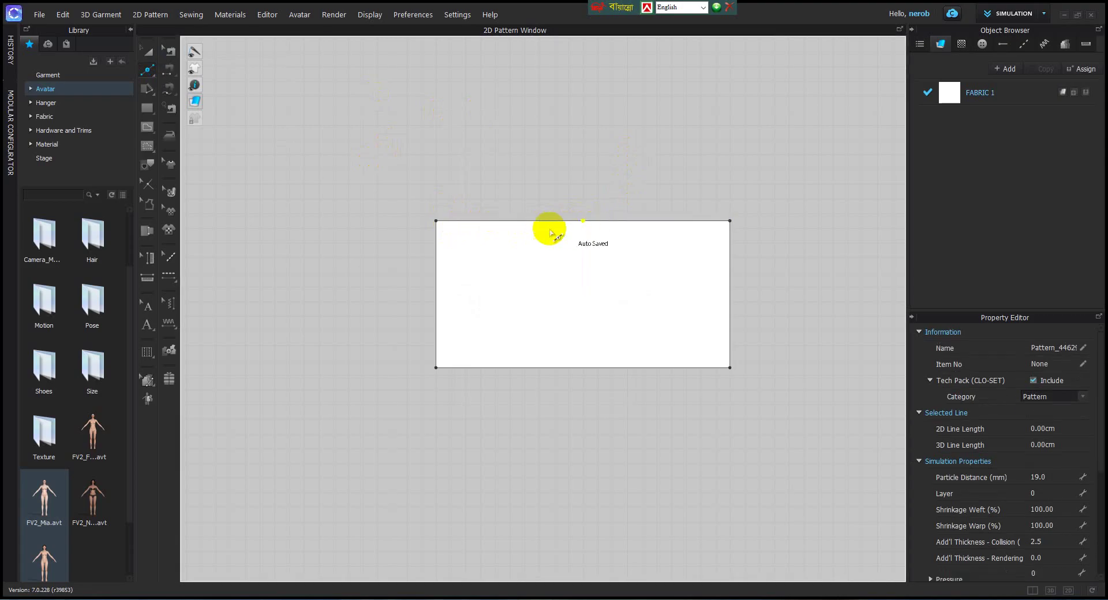
{"action": "left_click", "coordinate": [715, 169]}
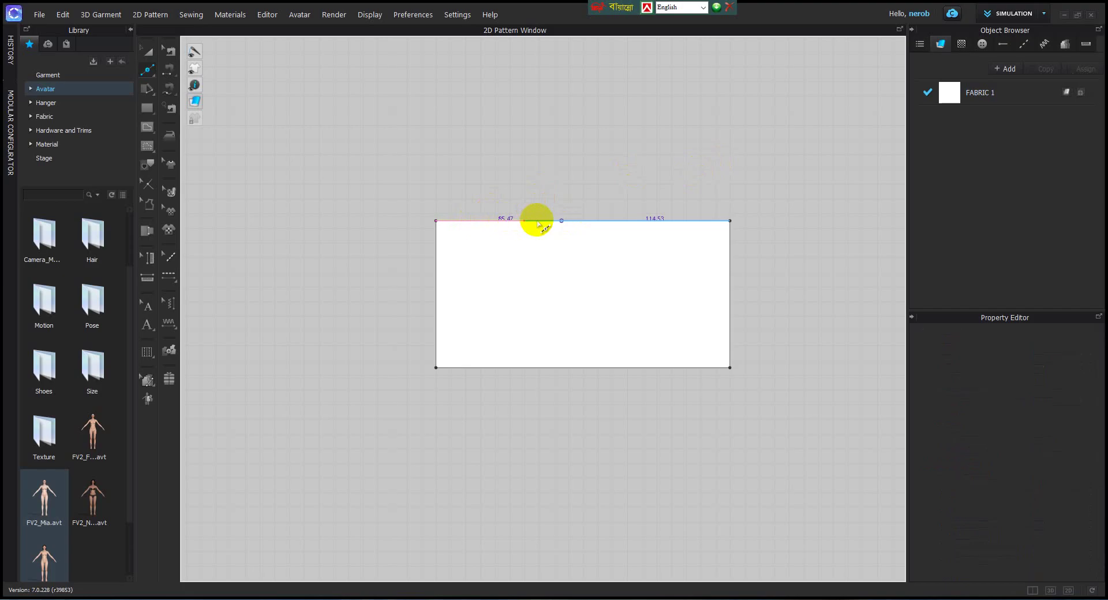
{"action": "left_click", "coordinate": [562, 221]}
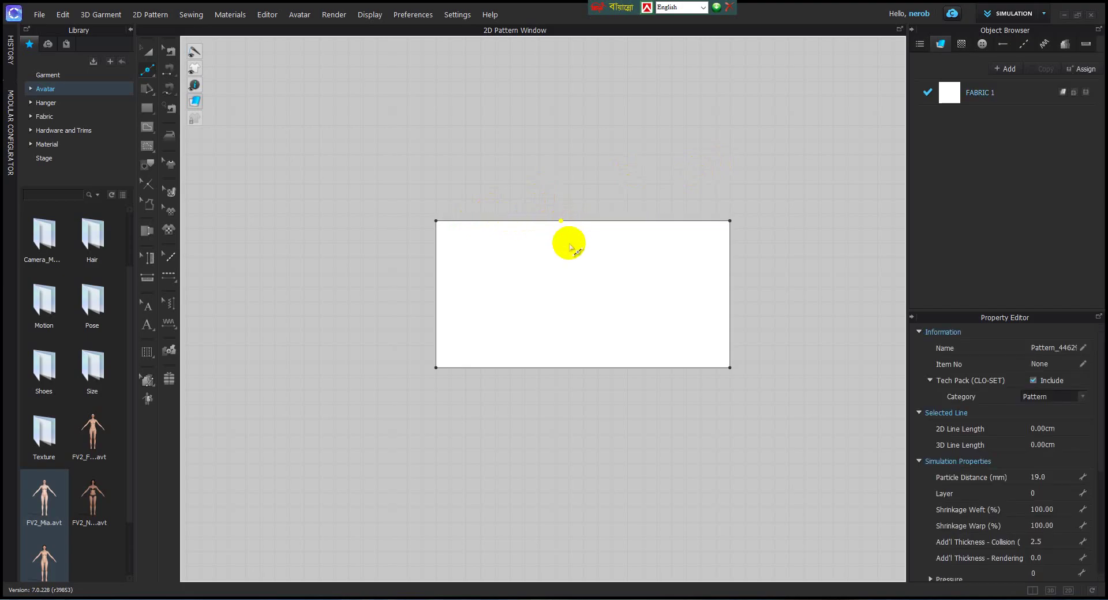
{"action": "left_click", "coordinate": [569, 247]}
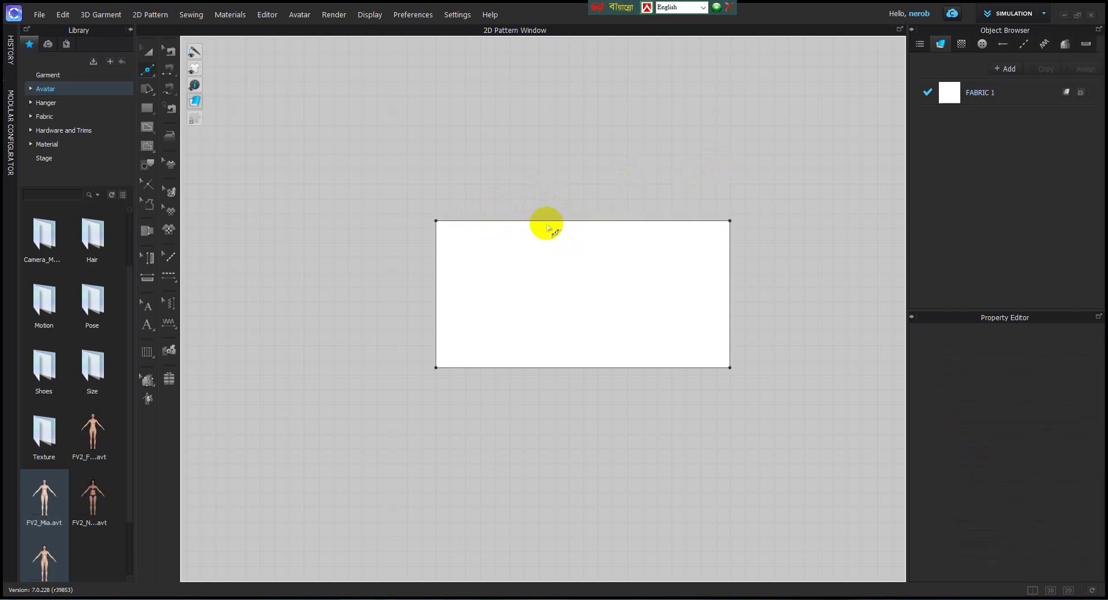
- Select the whole rectangle with Transform Pattern and check its top edge's length with Edit Pattern
{"action": "mouse_move", "coordinate": [147, 70]}
{"action": "left_mouse_down"}
{"action": "mouse_move", "coordinate": [168, 70]}
{"action": "mouse_move", "coordinate": [148, 50]}
{"action": "left_mouse_up"}
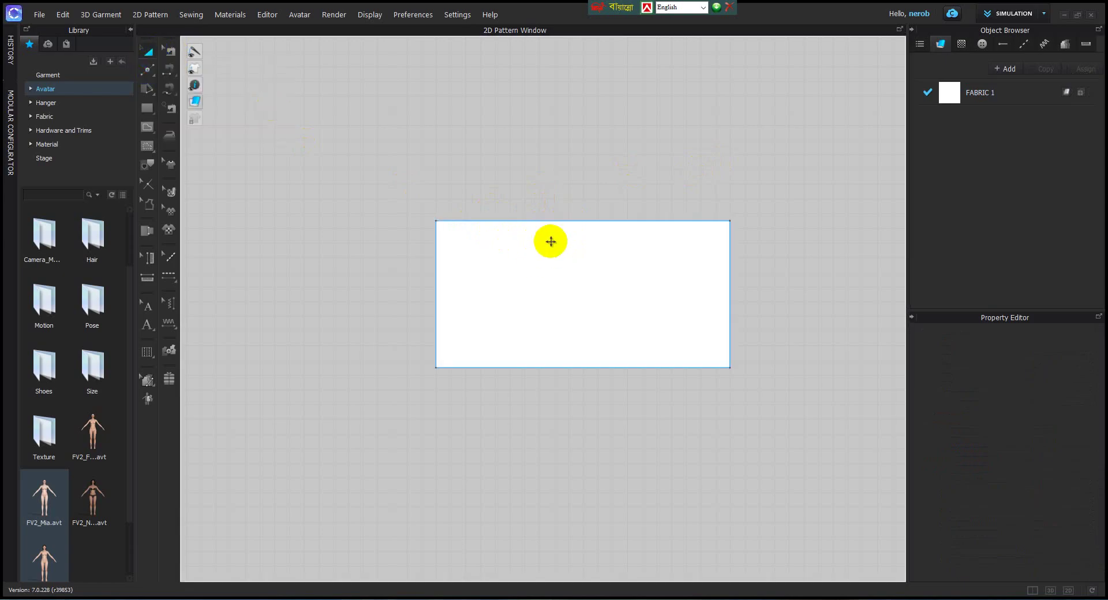
{"action": "left_click", "coordinate": [559, 221]}
{"action": "left_click", "coordinate": [147, 70]}
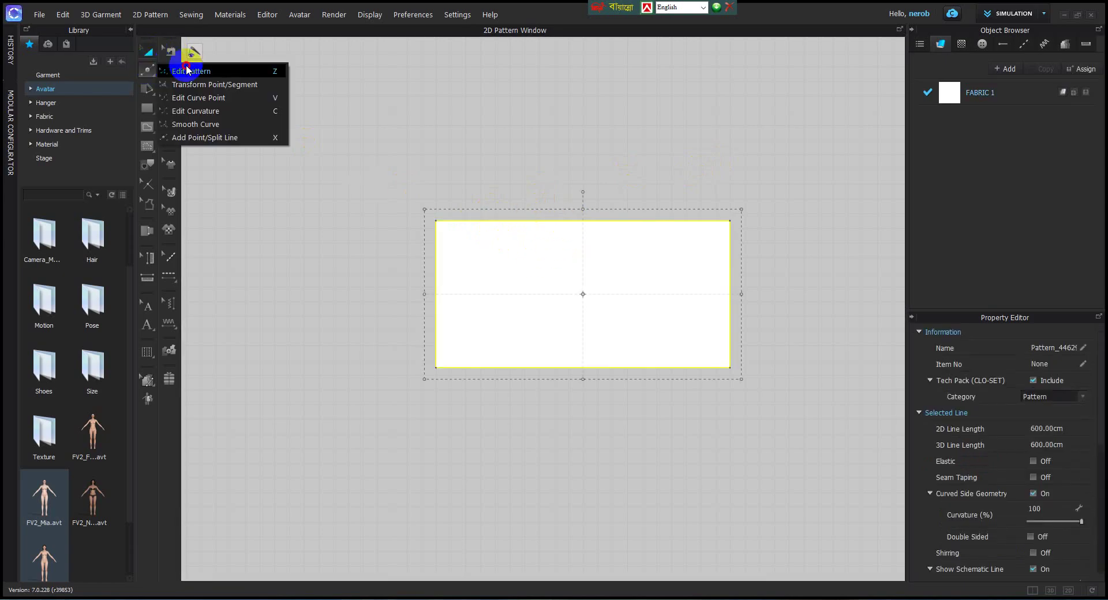
{"action": "left_click", "coordinate": [581, 224]}
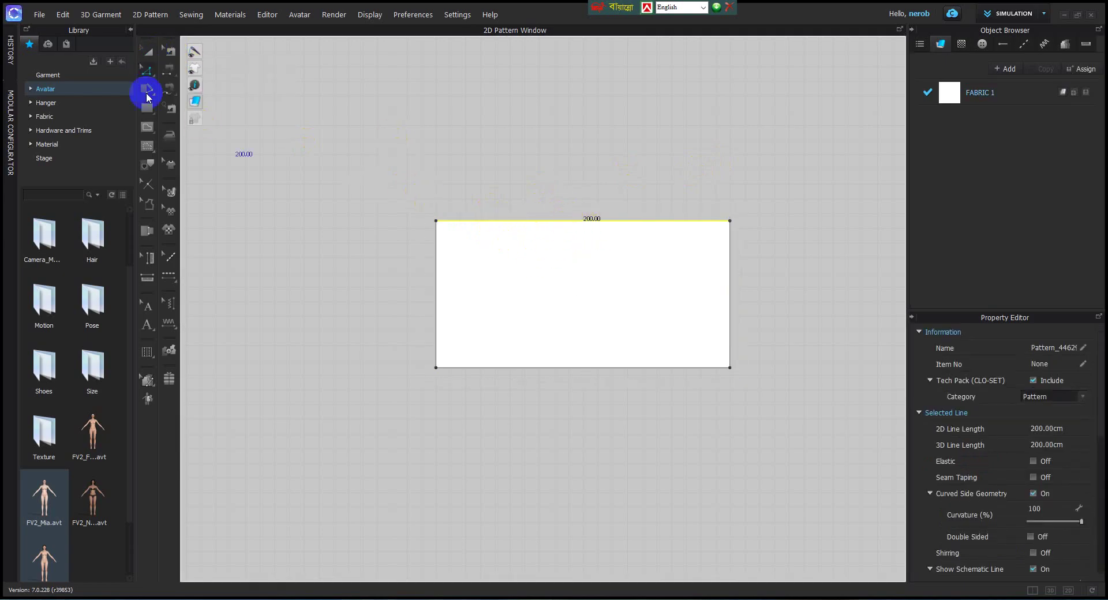
- Split the rectangle's top edge into two lines with Add Point/Split Line at a 40% to 60% ratio
{"action": "left_click_drag", "start_coordinate": [149, 70], "coordinate": [225, 139]}
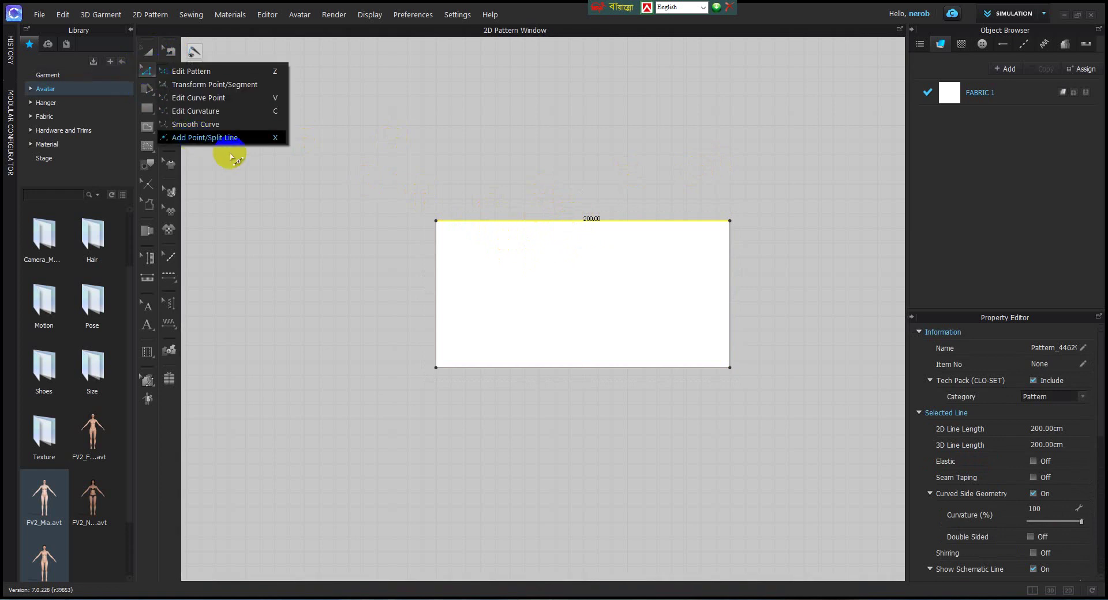
{"action": "left_click", "coordinate": [511, 220]}
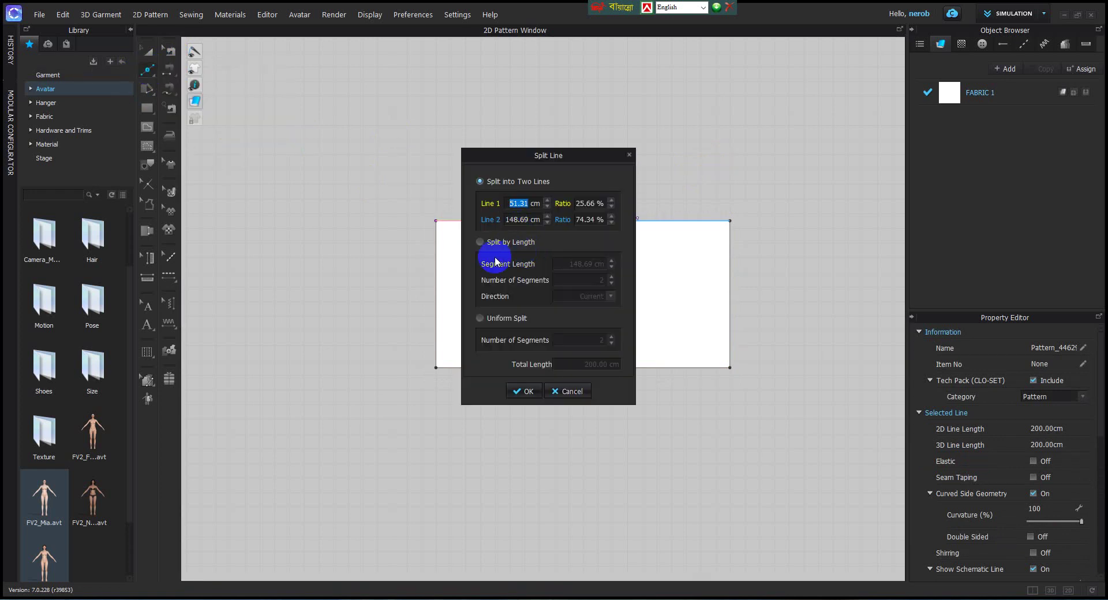
{"action": "left_click_drag", "start_coordinate": [583, 157], "coordinate": [377, 165]}
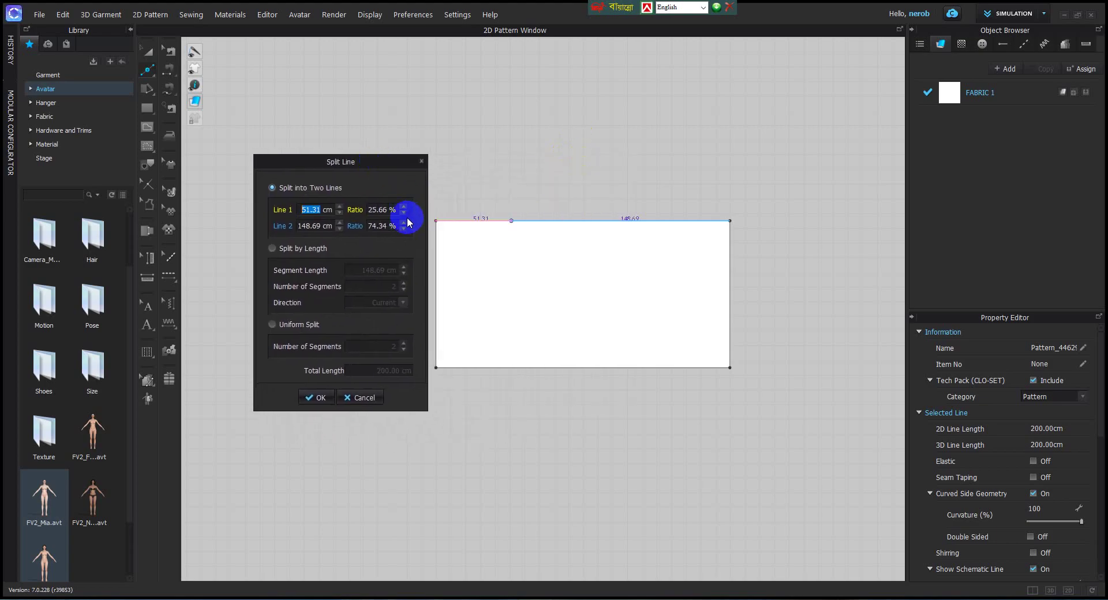
{"action": "left_click", "coordinate": [328, 209]}
{"action": "left_click", "coordinate": [374, 212]}
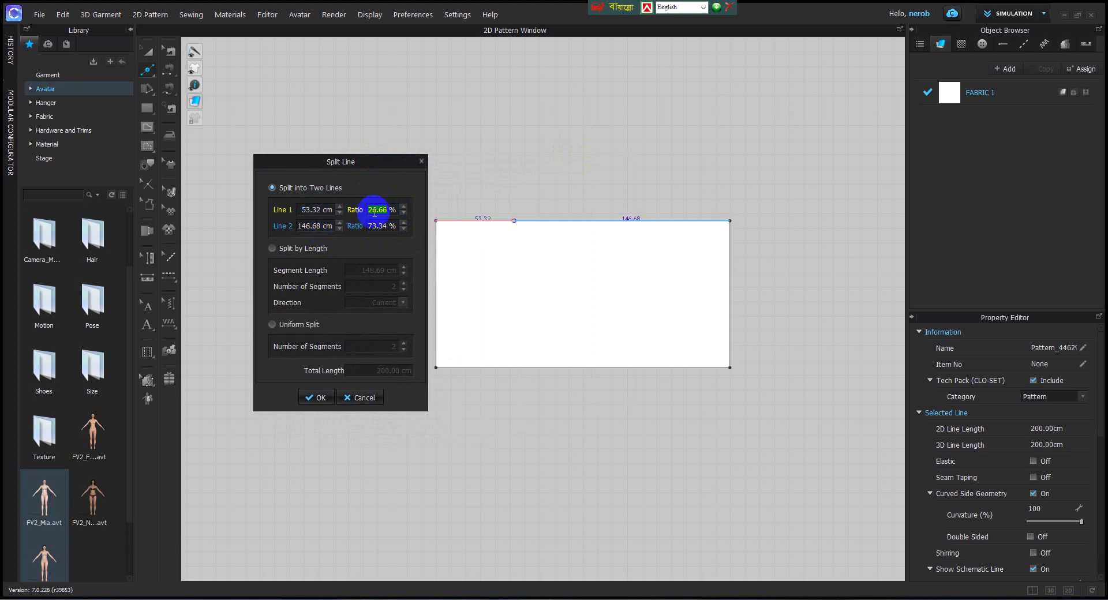
{"action": "type", "text": "40"}
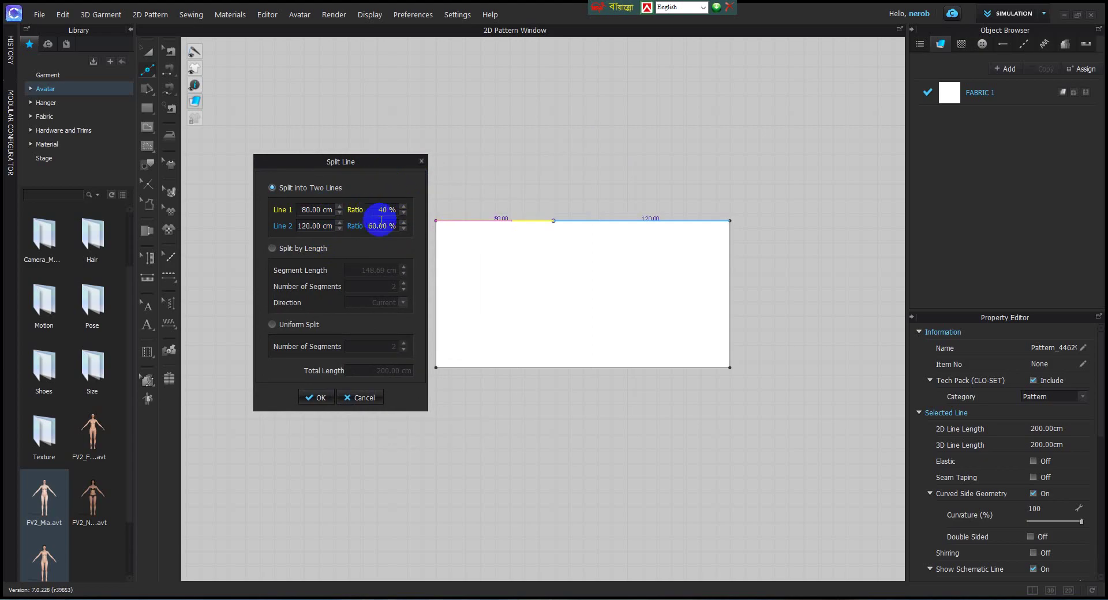
{"action": "left_click", "coordinate": [387, 228]}
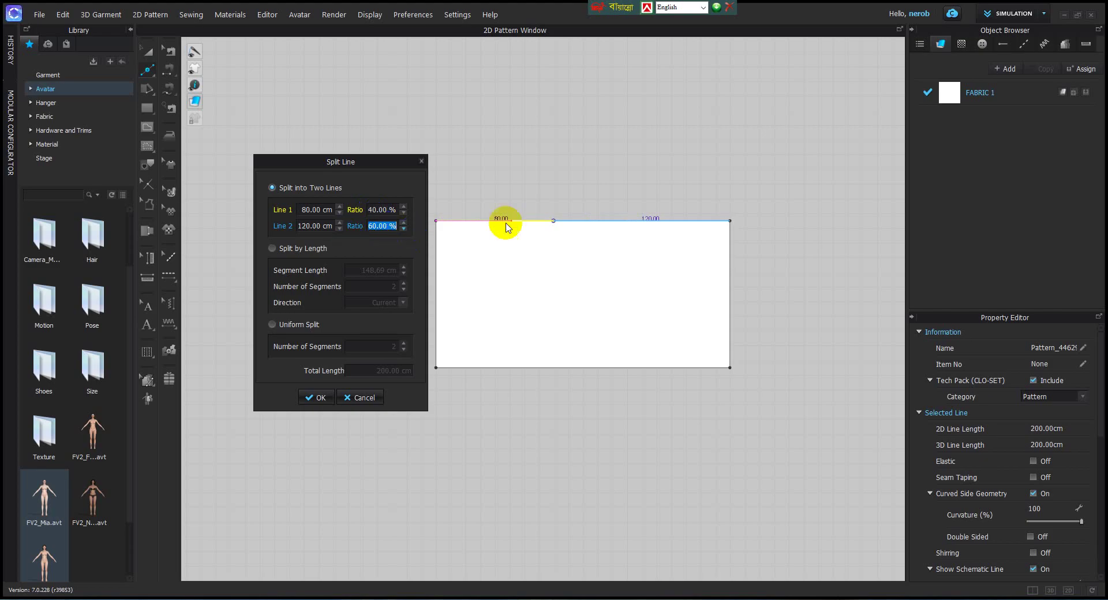
{"action": "left_click_drag", "start_coordinate": [392, 166], "coordinate": [368, 173]}
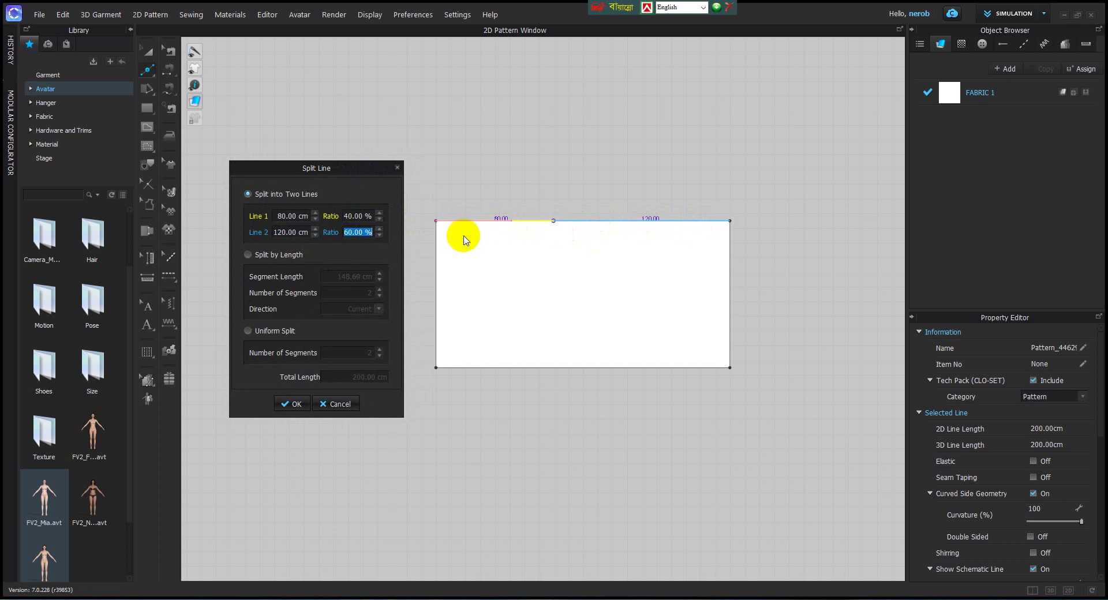
{"action": "left_click", "coordinate": [378, 250]}
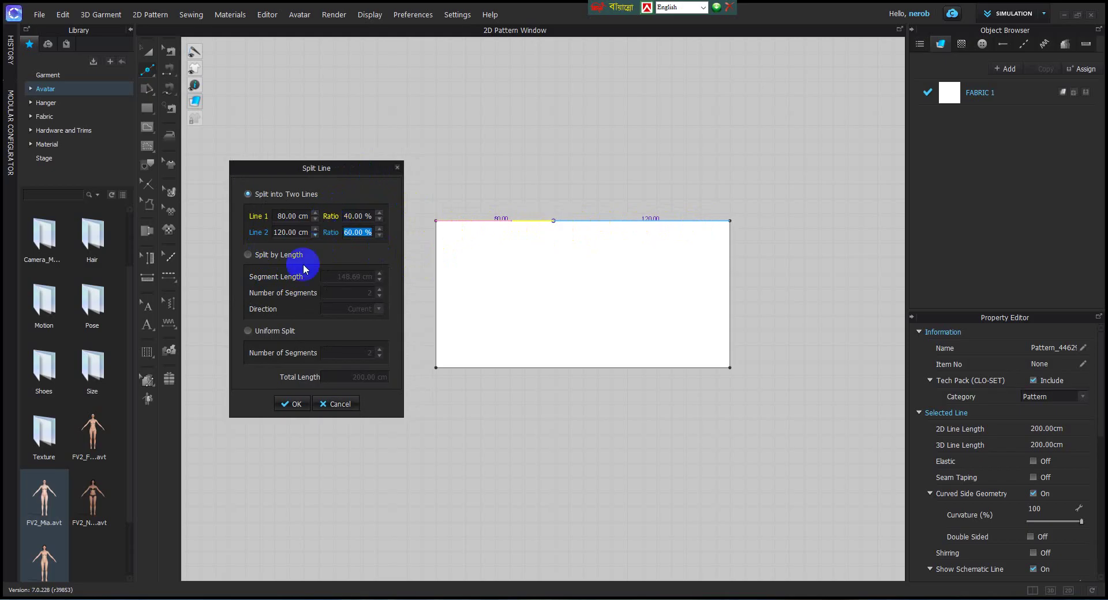
{"action": "left_click", "coordinate": [296, 405]}
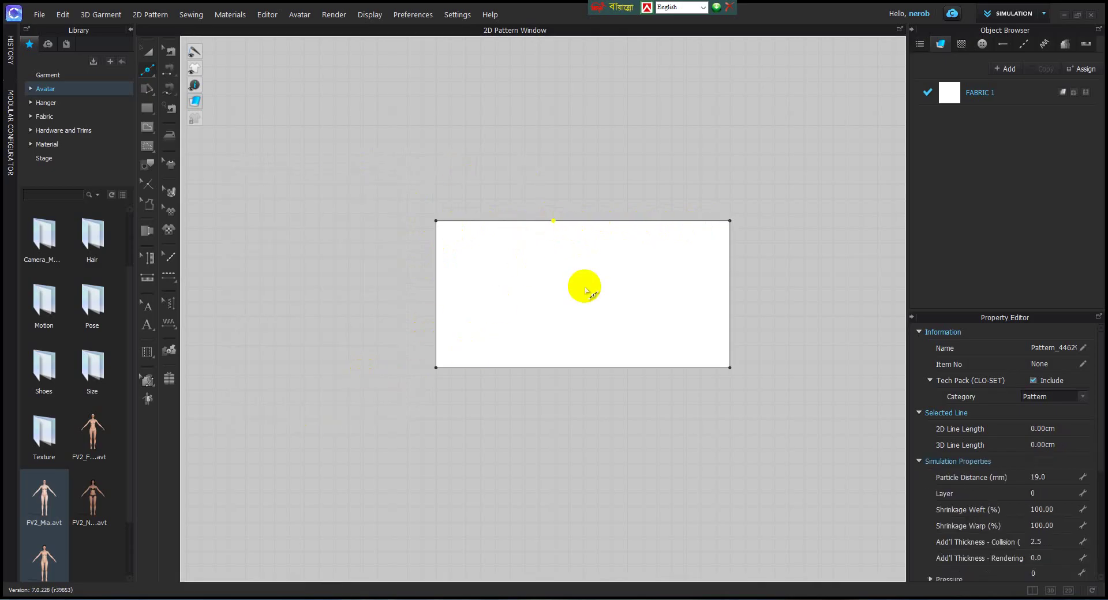
- Set up a Split by Length on the rectangle's top edge with a 30 cm segment length and 6 segments
{"action": "left_click", "coordinate": [151, 69]}
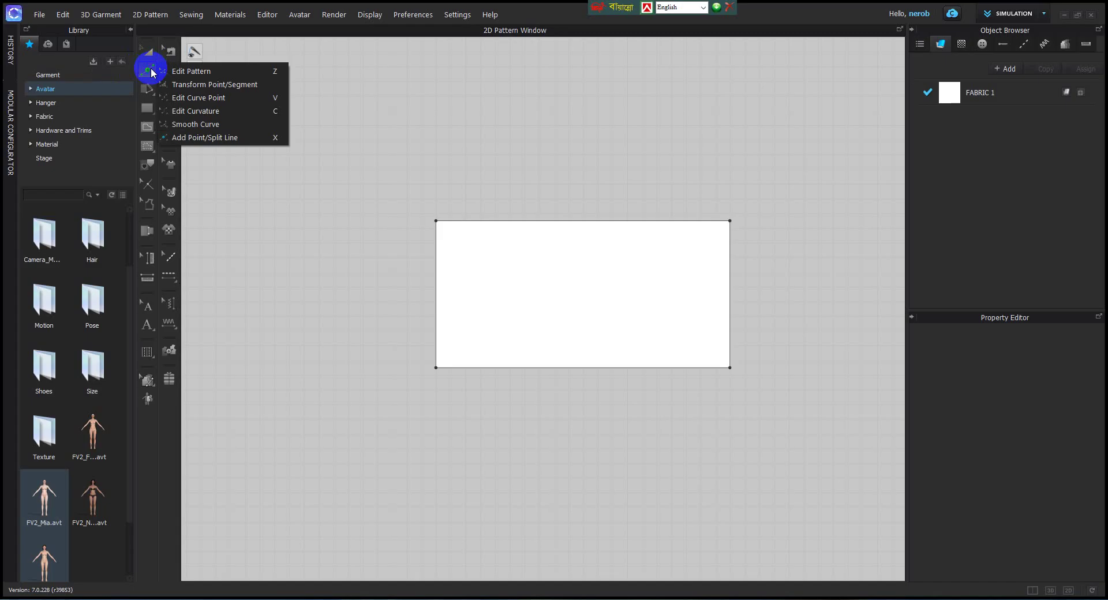
{"action": "left_click", "coordinate": [190, 137]}
{"action": "left_click", "coordinate": [488, 222]}
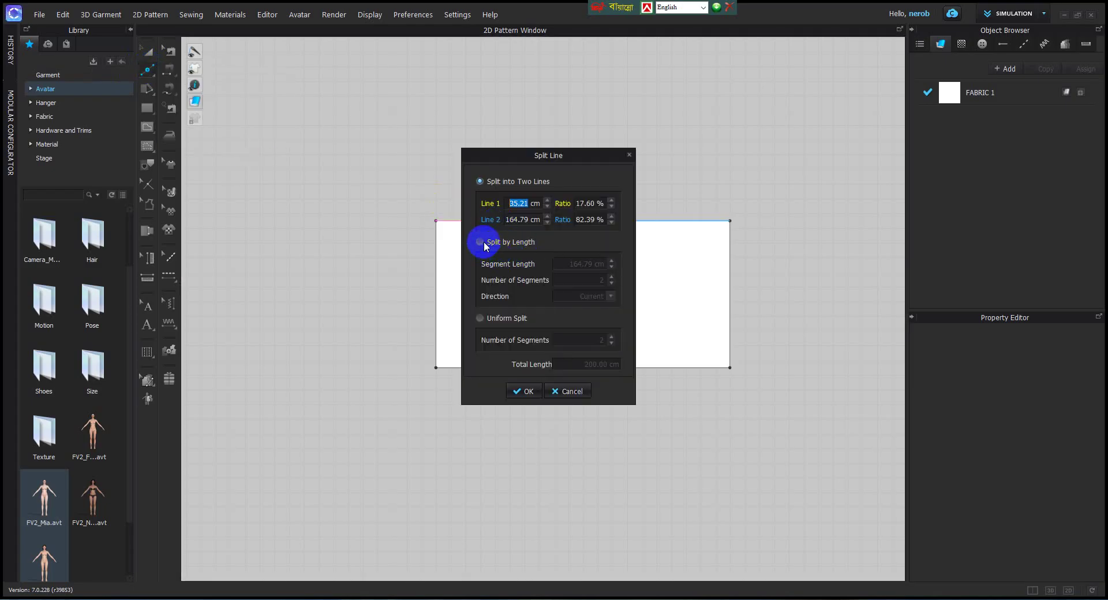
{"action": "left_click", "coordinate": [480, 242]}
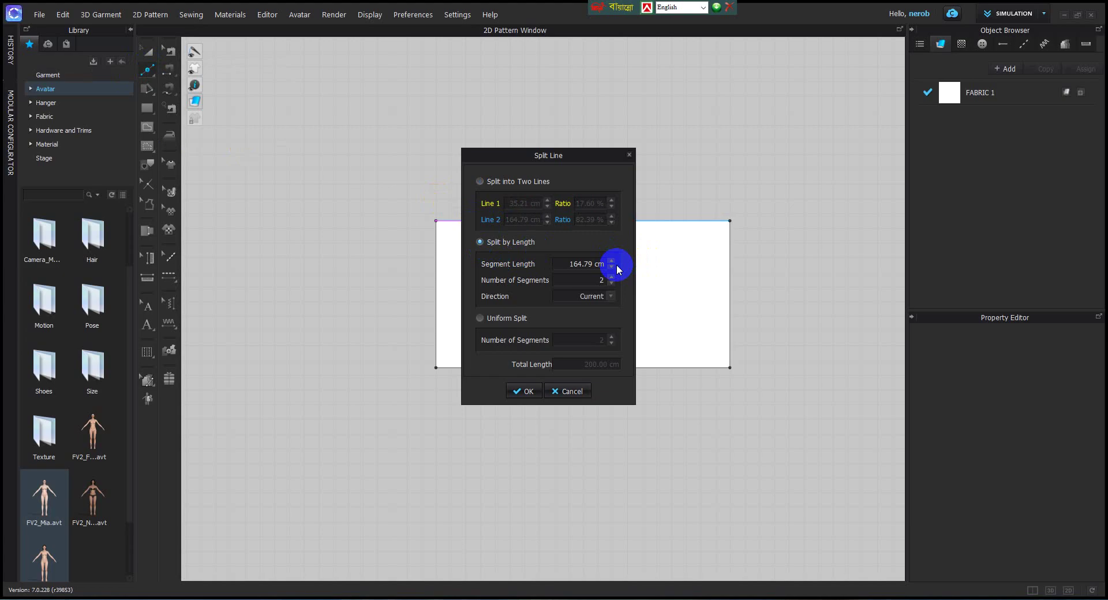
{"action": "left_click_drag", "start_coordinate": [594, 154], "coordinate": [353, 164]}
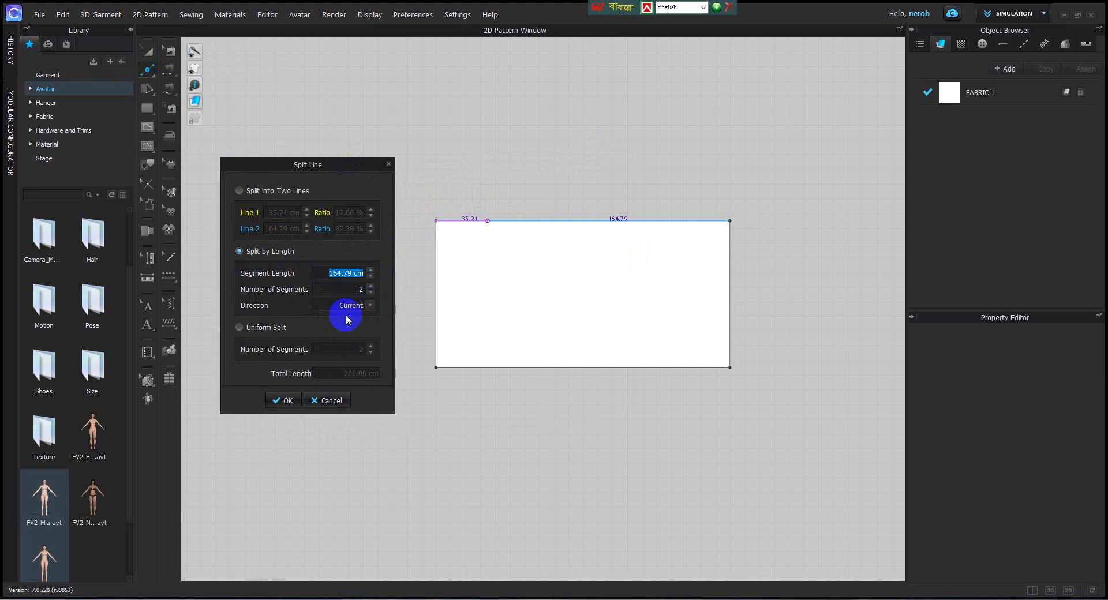
{"action": "type", "text": "100"}
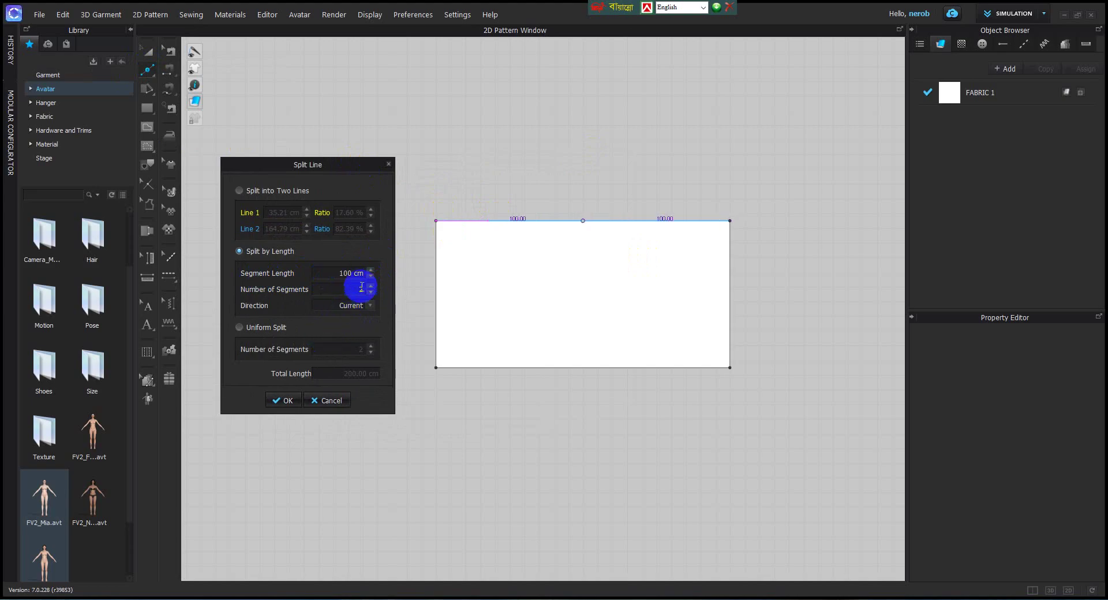
{"action": "left_click_drag", "start_coordinate": [332, 274], "coordinate": [352, 273]}
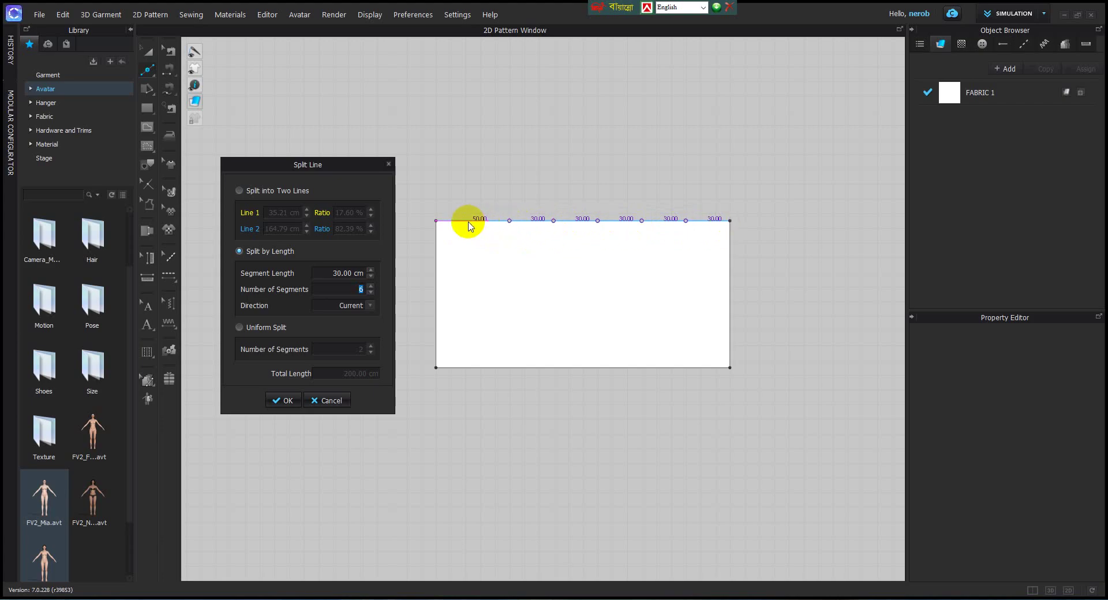
- Try the Reverse split direction, return to Current, and apply the split by length before undoing it
{"action": "left_click", "coordinate": [340, 305]}
{"action": "left_click", "coordinate": [372, 305]}
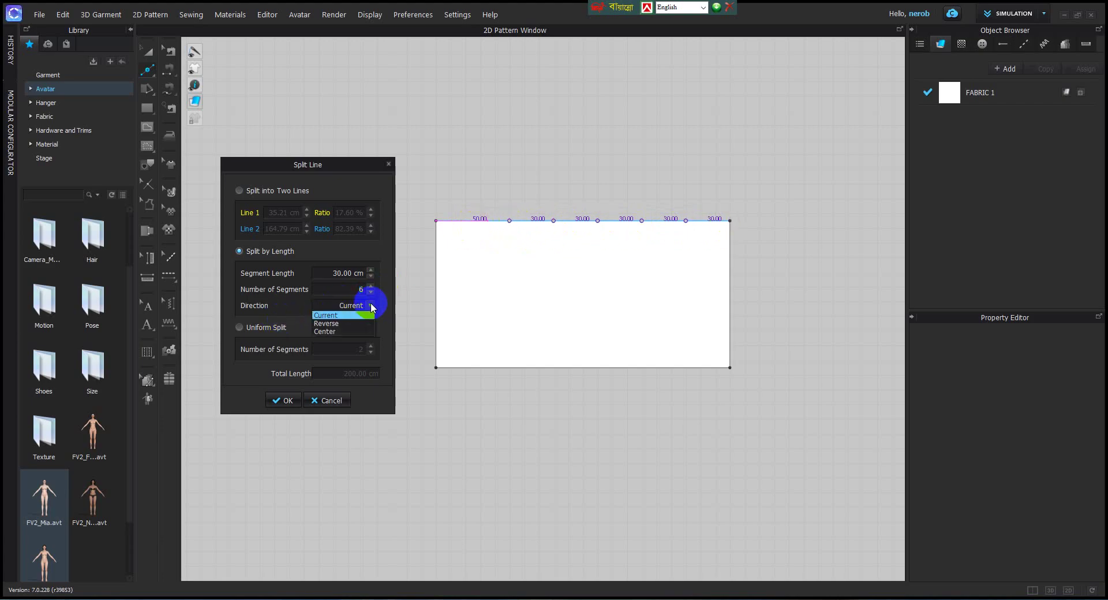
{"action": "left_click", "coordinate": [340, 323]}
{"action": "left_click", "coordinate": [370, 306]}
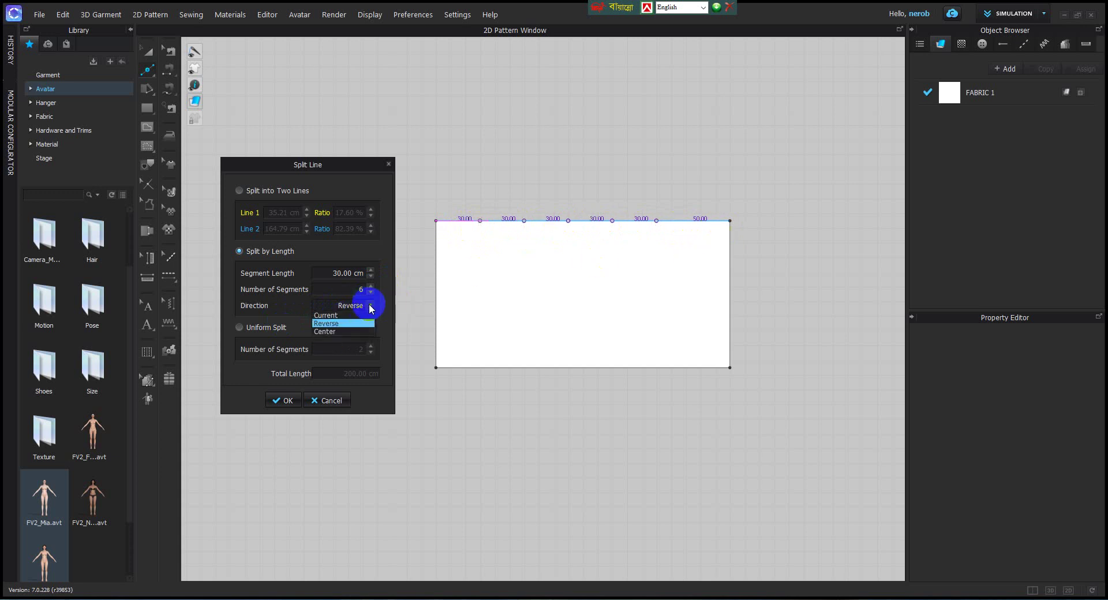
{"action": "left_click", "coordinate": [340, 315]}
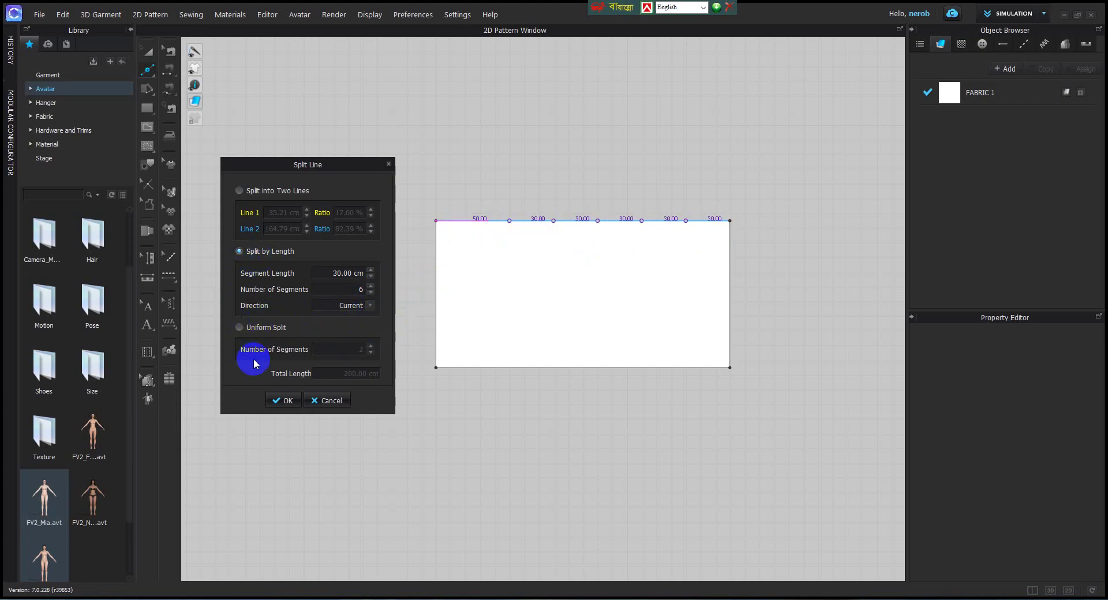
{"action": "left_click", "coordinate": [287, 400]}
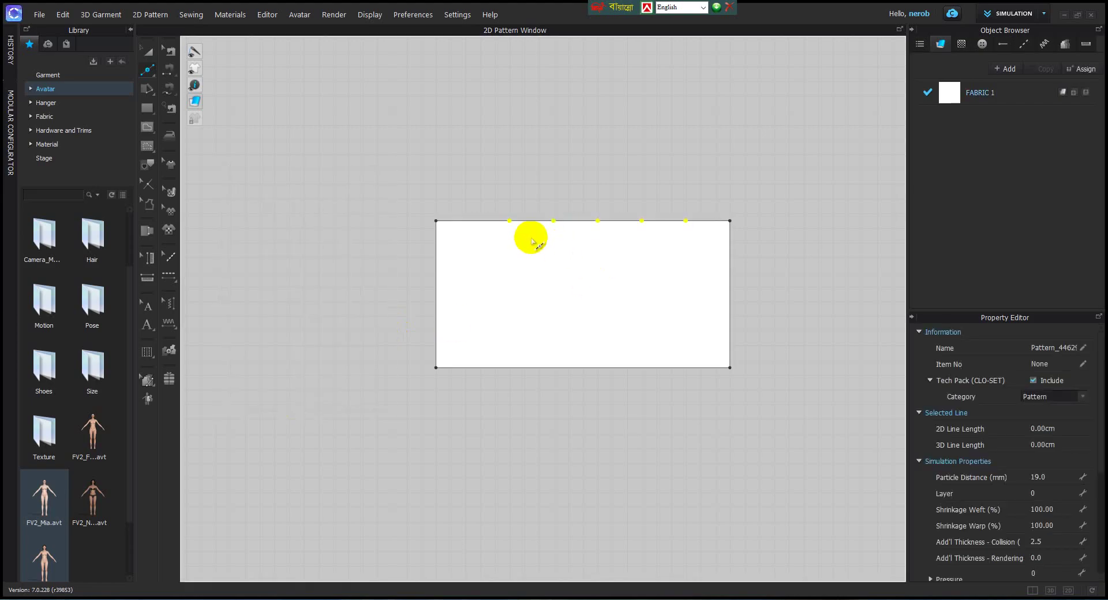
{"action": "key", "text": "ctrl+z"}
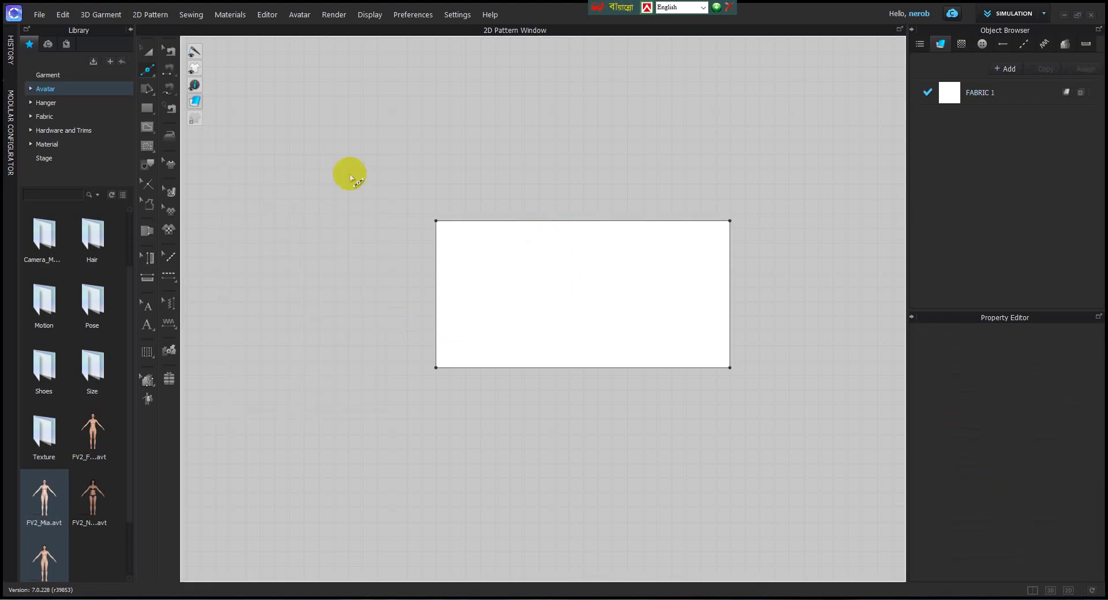
- Start a Uniform Split on the rectangle's top edge and set it to 5 segments
{"action": "left_click", "coordinate": [148, 71]}
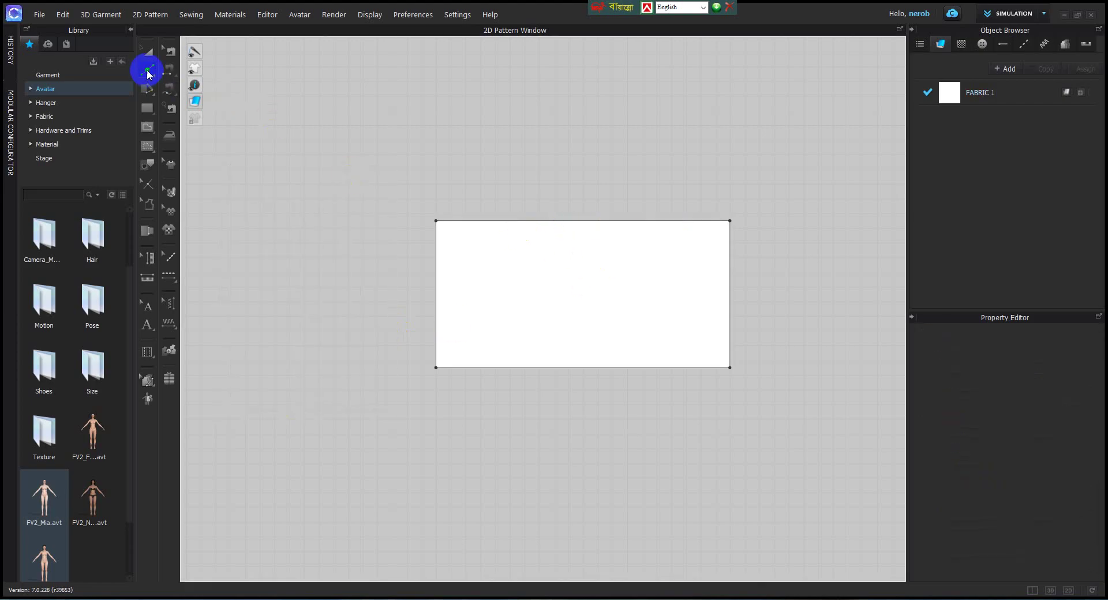
{"action": "left_click", "coordinate": [488, 221]}
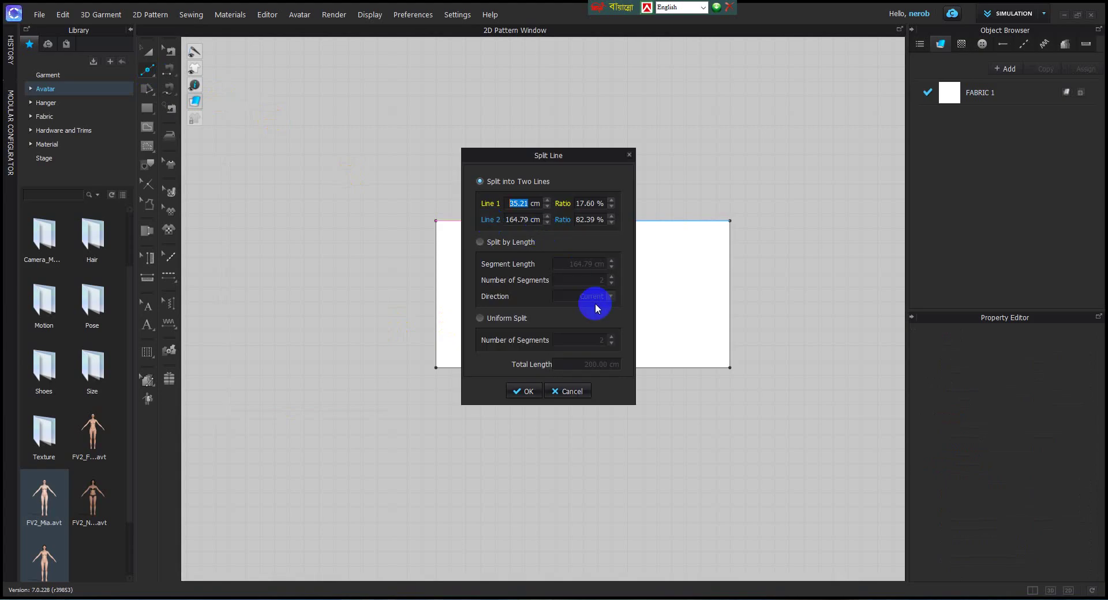
{"action": "left_click", "coordinate": [480, 318]}
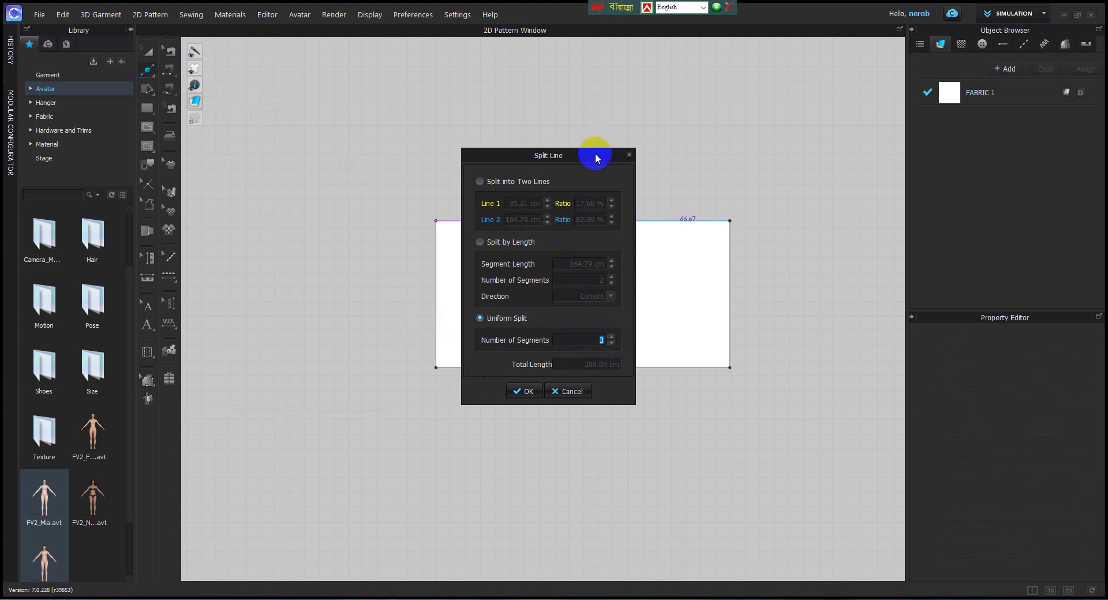
{"action": "left_click_drag", "start_coordinate": [594, 153], "coordinate": [372, 175]}
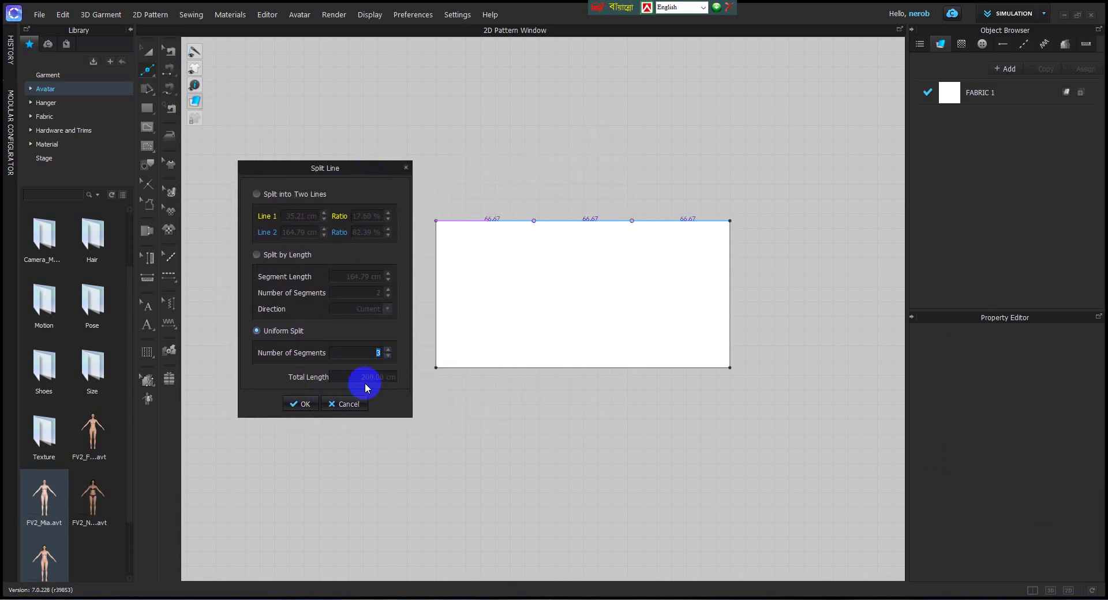
{"action": "left_click", "coordinate": [485, 307]}
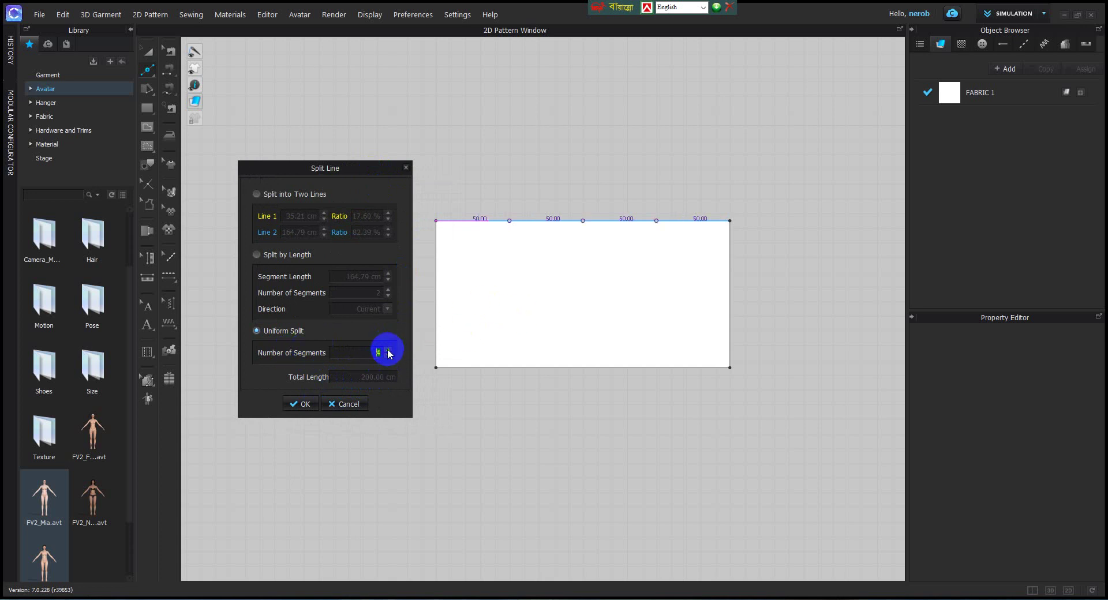
{"action": "left_click", "coordinate": [388, 350]}
{"action": "left_click", "coordinate": [477, 350]}
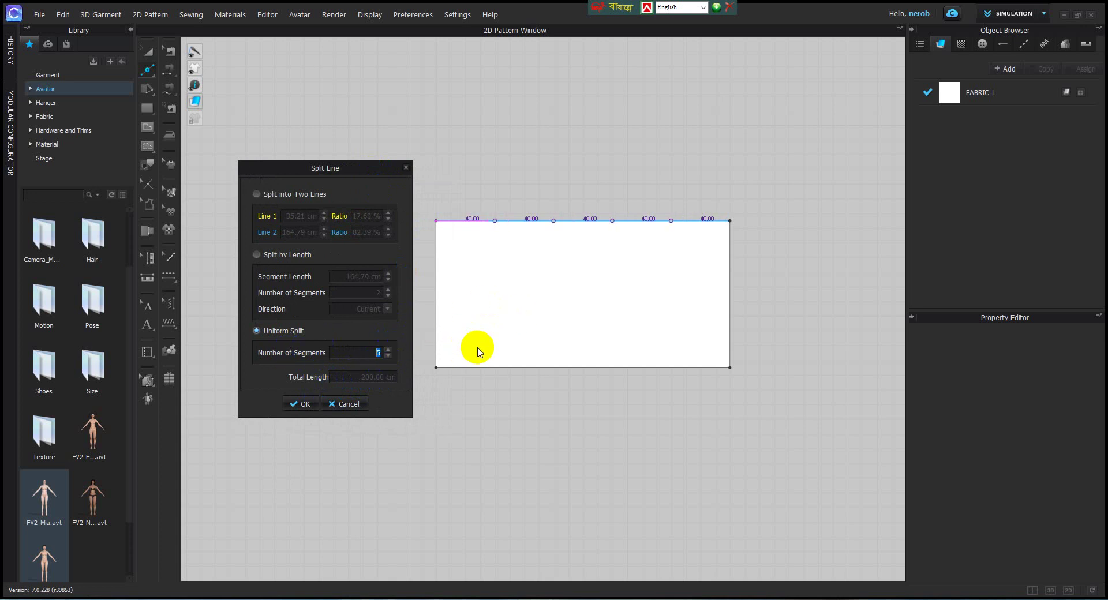
- Increase the top edge's uniform split to 15 segments and apply it
{"action": "left_click", "coordinate": [378, 358]}
{"action": "left_click", "coordinate": [389, 349]}
{"action": "left_click", "coordinate": [389, 349]}
{"action": "left_click", "coordinate": [389, 349]}
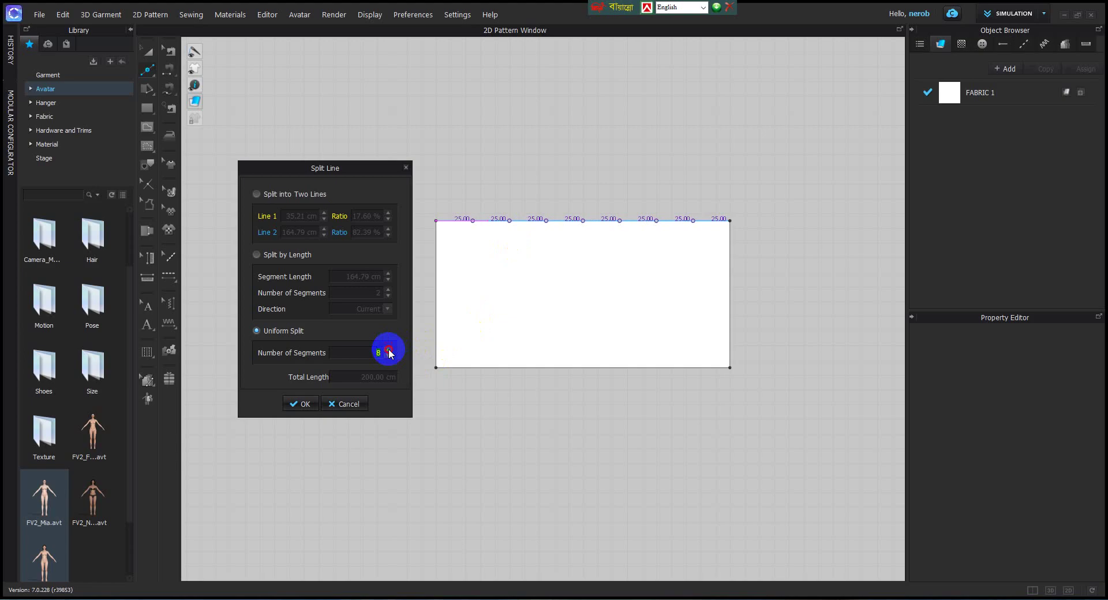
{"action": "left_click", "coordinate": [388, 350]}
{"action": "left_click", "coordinate": [388, 350]}
{"action": "left_click", "coordinate": [388, 350]}
{"action": "left_click", "coordinate": [389, 349]}
{"action": "left_click", "coordinate": [388, 349]}
{"action": "left_click", "coordinate": [390, 348]}
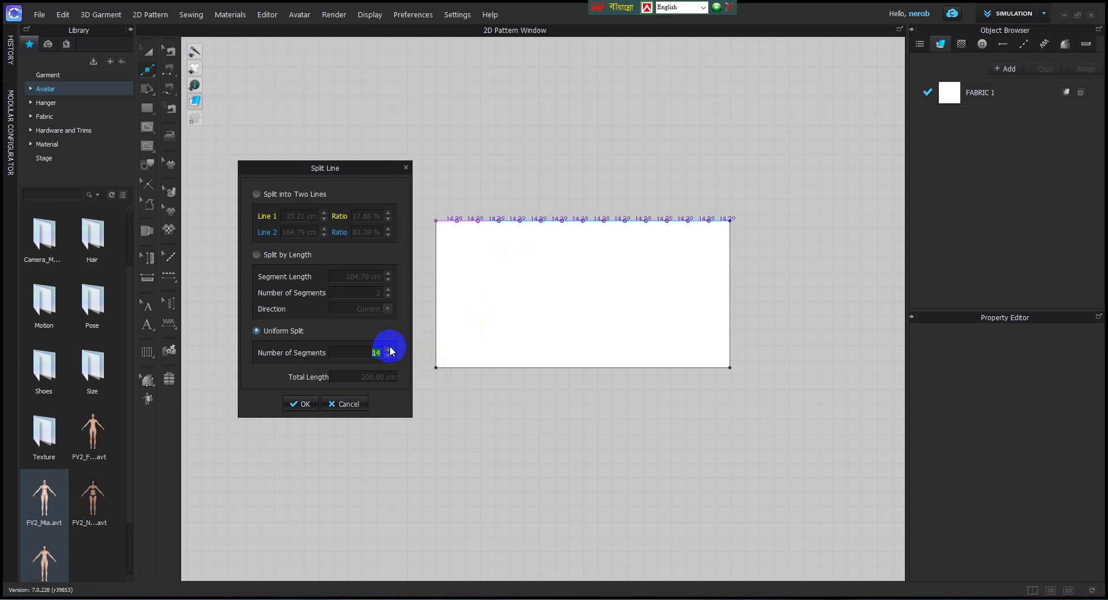
{"action": "left_click", "coordinate": [389, 349]}
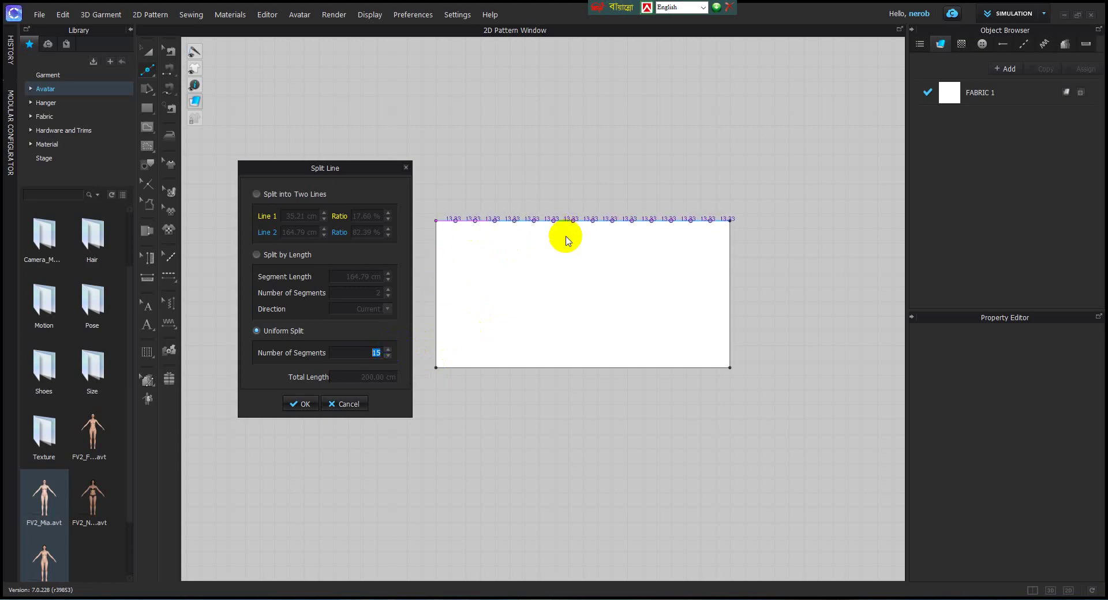
{"action": "left_click", "coordinate": [306, 403]}
- Split the rectangle's bottom edge uniformly into 15 segments
{"action": "left_click", "coordinate": [528, 367]}
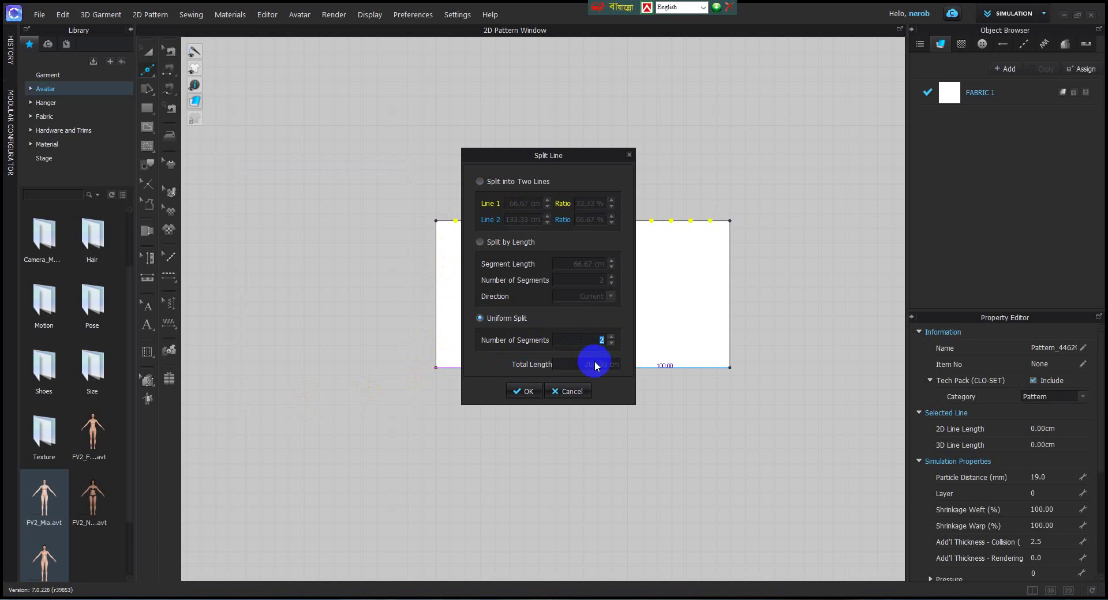
{"action": "left_click", "coordinate": [528, 392]}
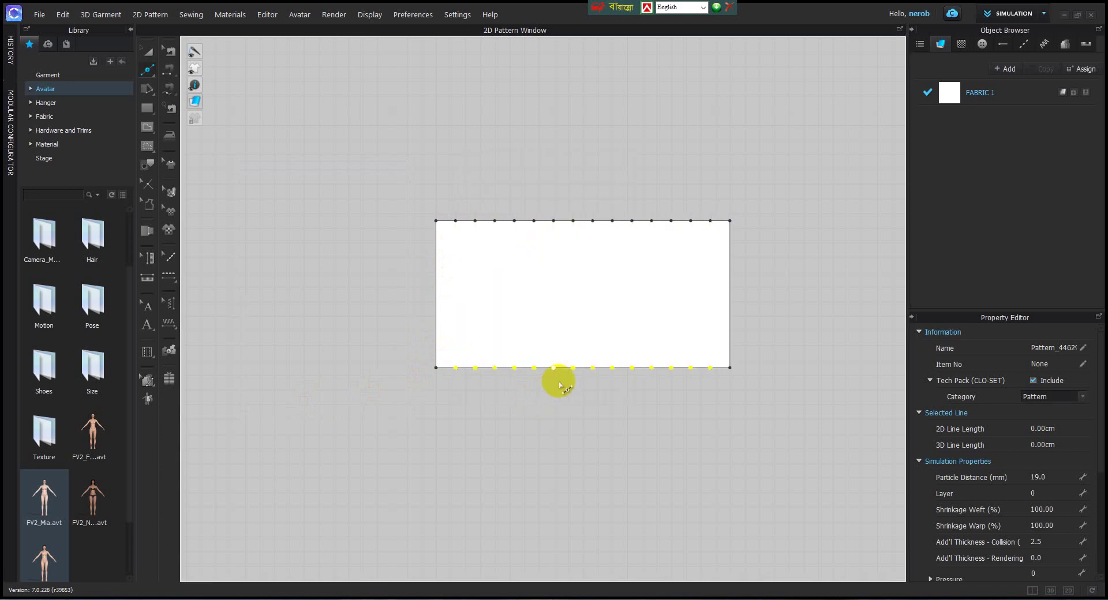
- Draw a slanted internal line from the top edge's first split point to the bottom edge's second split point
{"action": "scroll", "coordinate": [569, 340], "scroll_direction": "up", "scroll_amount": 2}
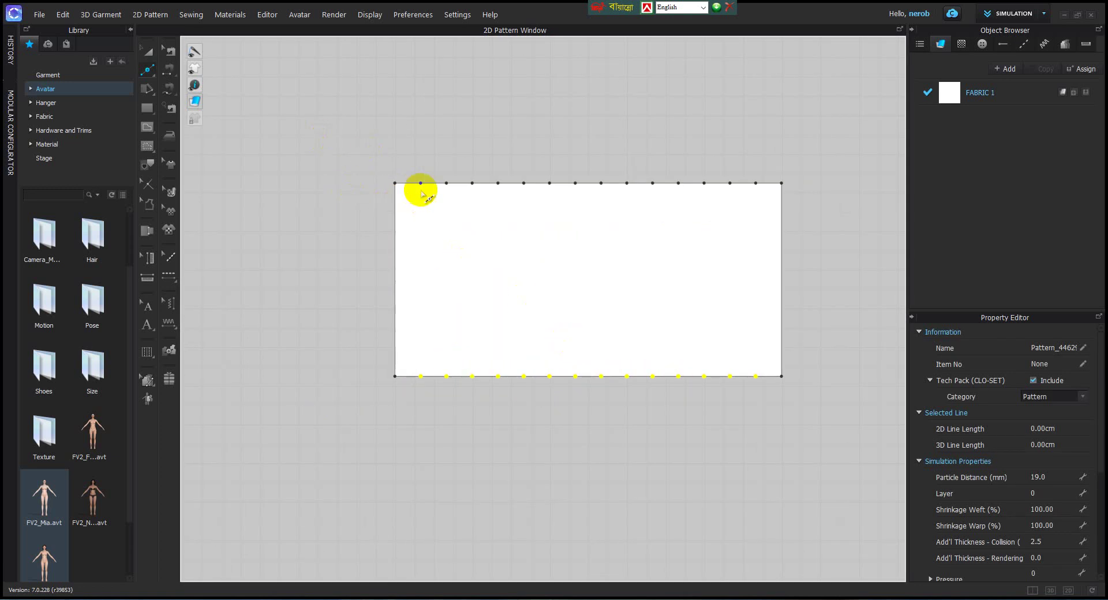
{"action": "left_click", "coordinate": [171, 92]}
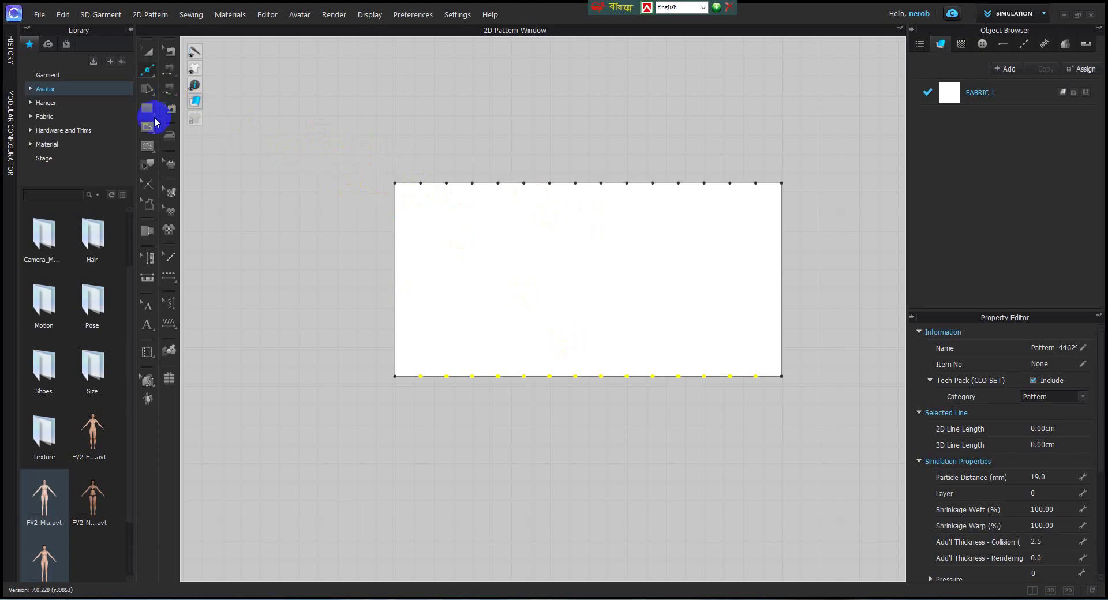
{"action": "left_click", "coordinate": [150, 144]}
{"action": "left_click", "coordinate": [151, 131]}
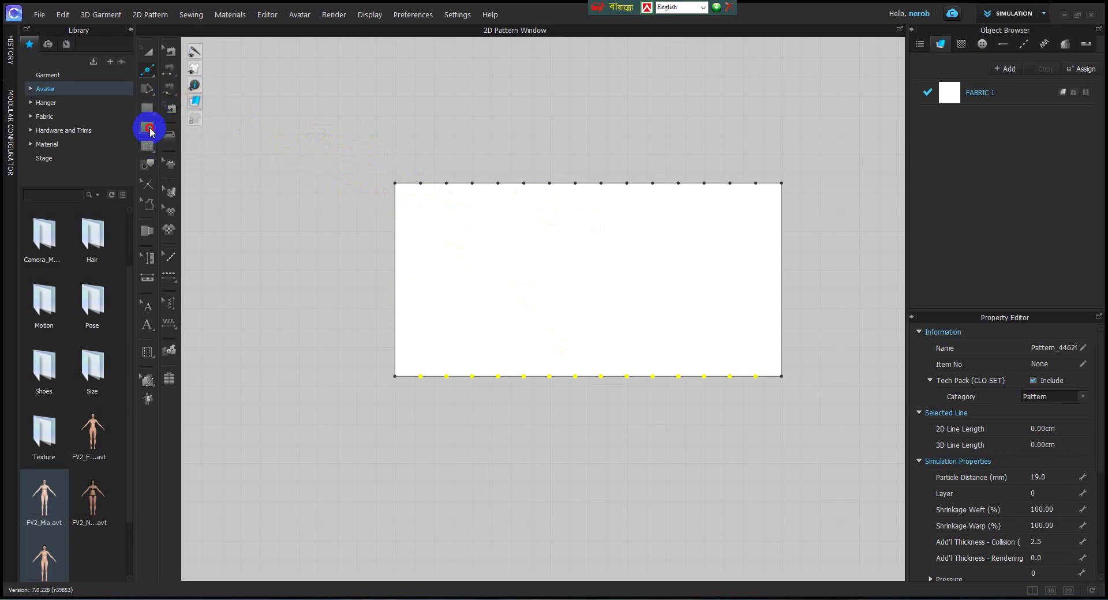
{"action": "left_click", "coordinate": [213, 128]}
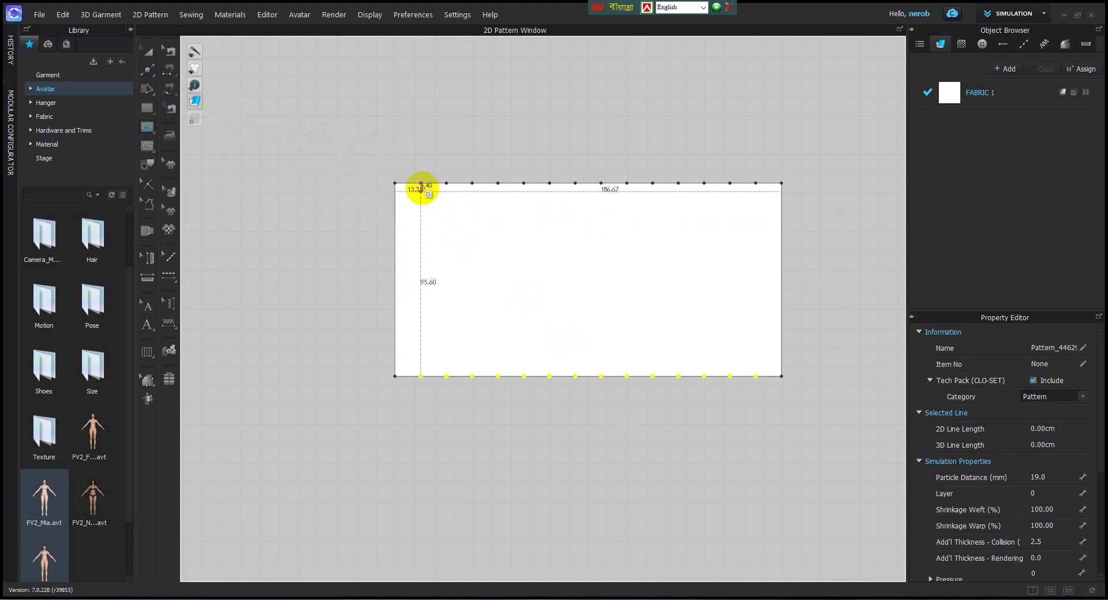
{"action": "left_click", "coordinate": [421, 183]}
{"action": "left_click", "coordinate": [446, 376]}
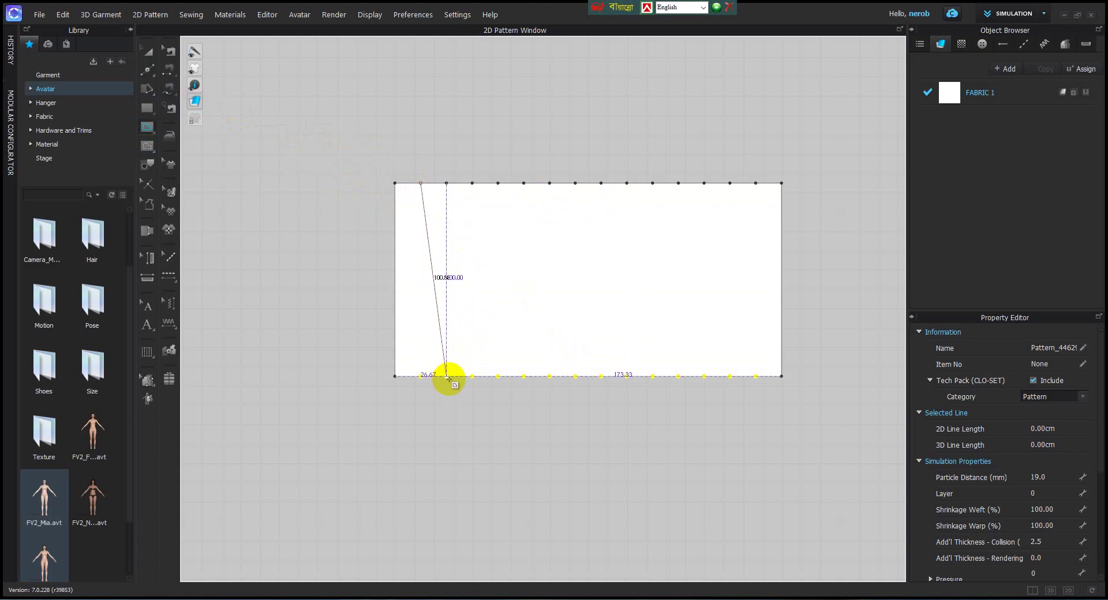
{"action": "key", "text": "Return"}
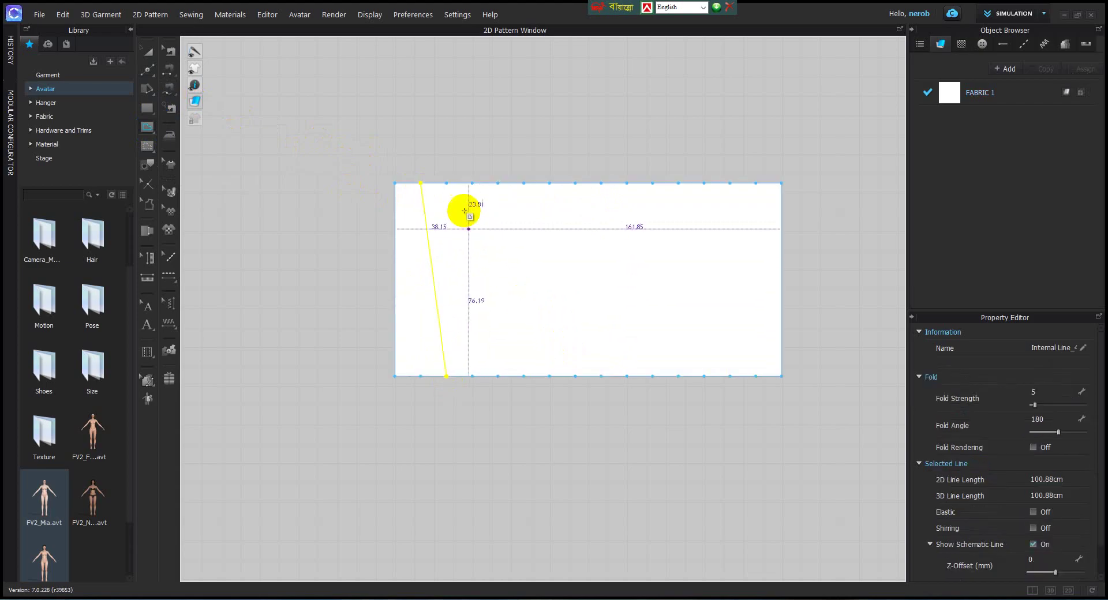
- Draw two more parallel internal lines, joining the second and third top split points to the third and fourth bottom ones
{"action": "left_click", "coordinate": [447, 183]}
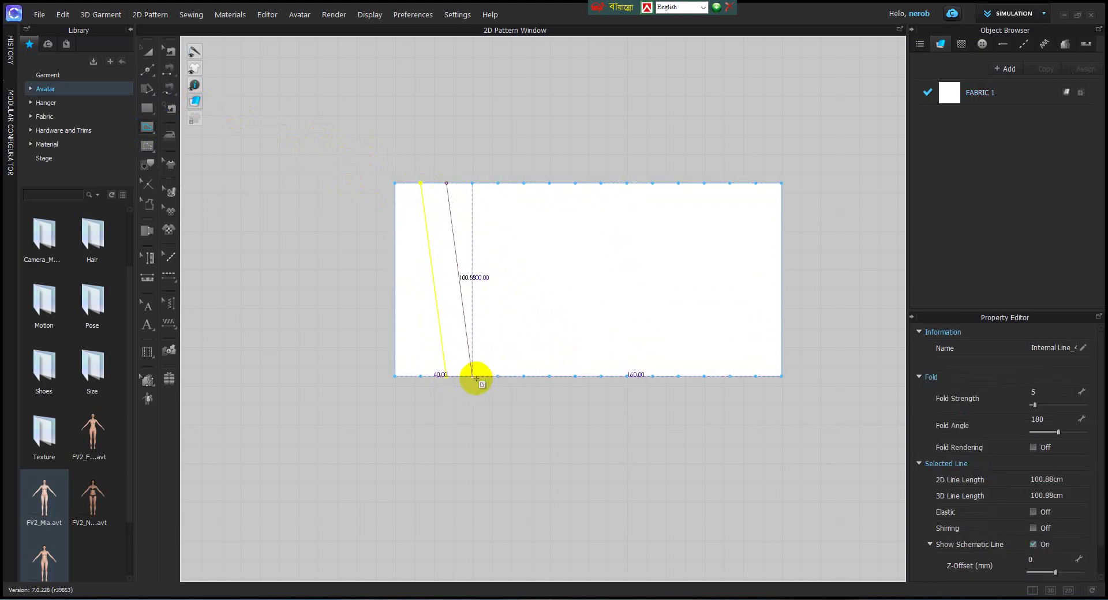
{"action": "left_click", "coordinate": [472, 376]}
{"action": "key", "text": "Return"}
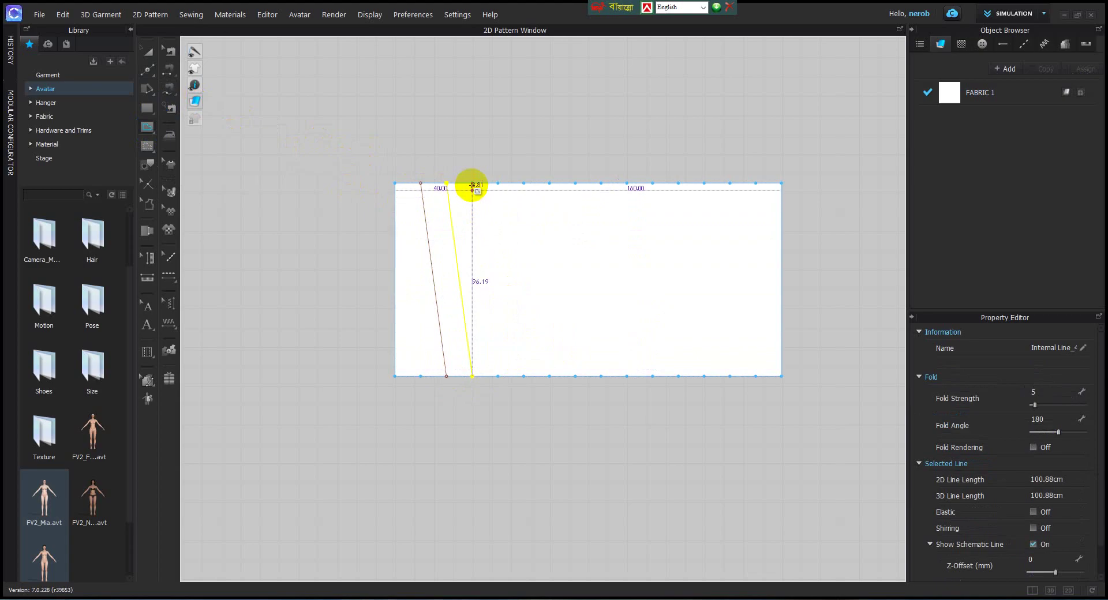
{"action": "left_click", "coordinate": [472, 183]}
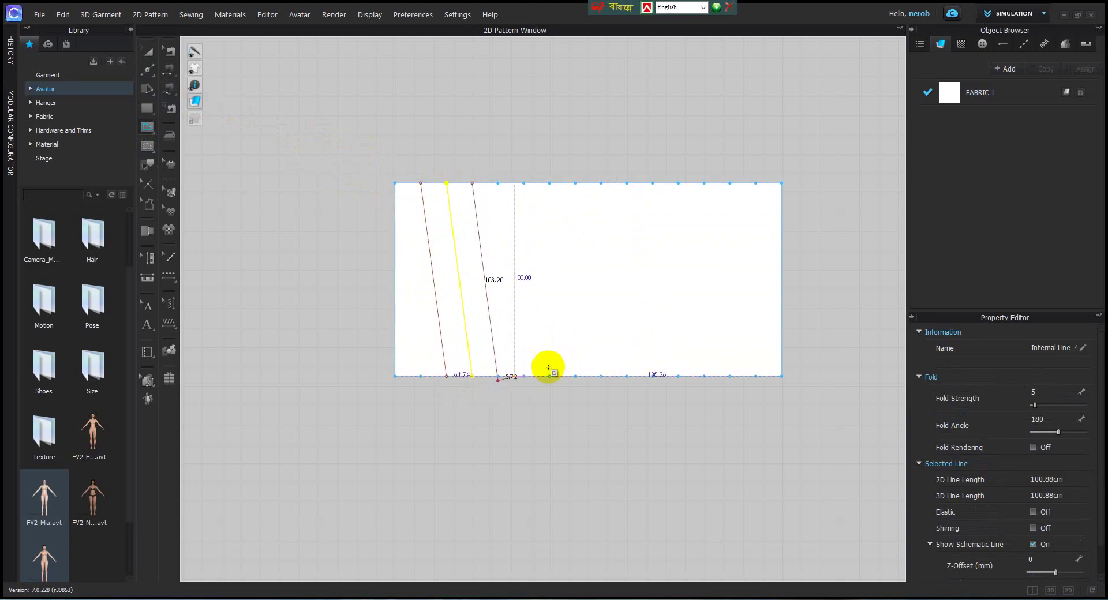
{"action": "key", "text": "Escape"}
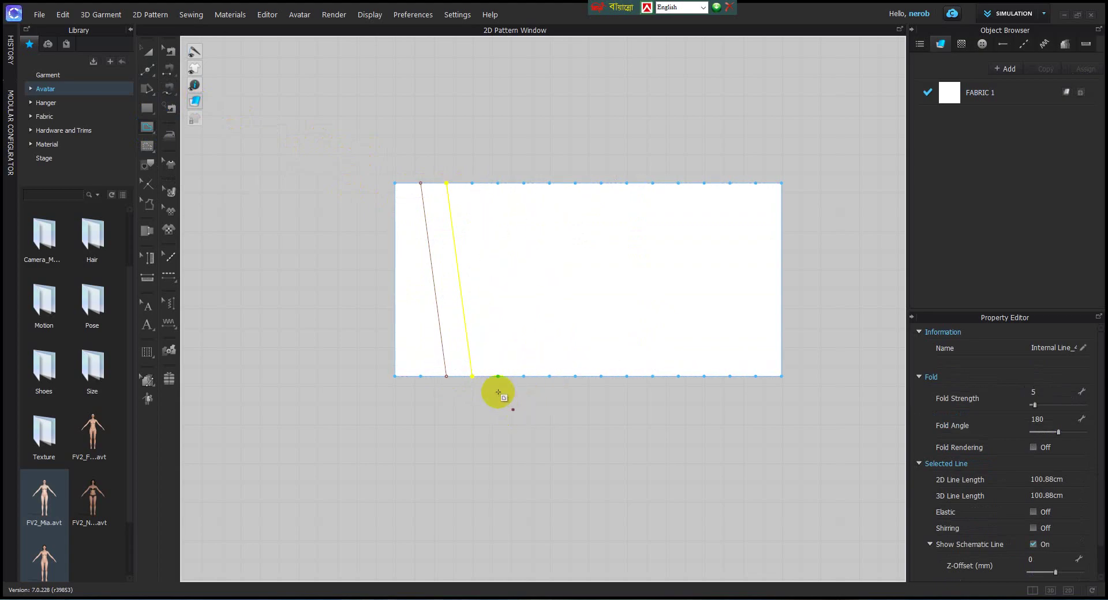
{"action": "left_click", "coordinate": [497, 376]}
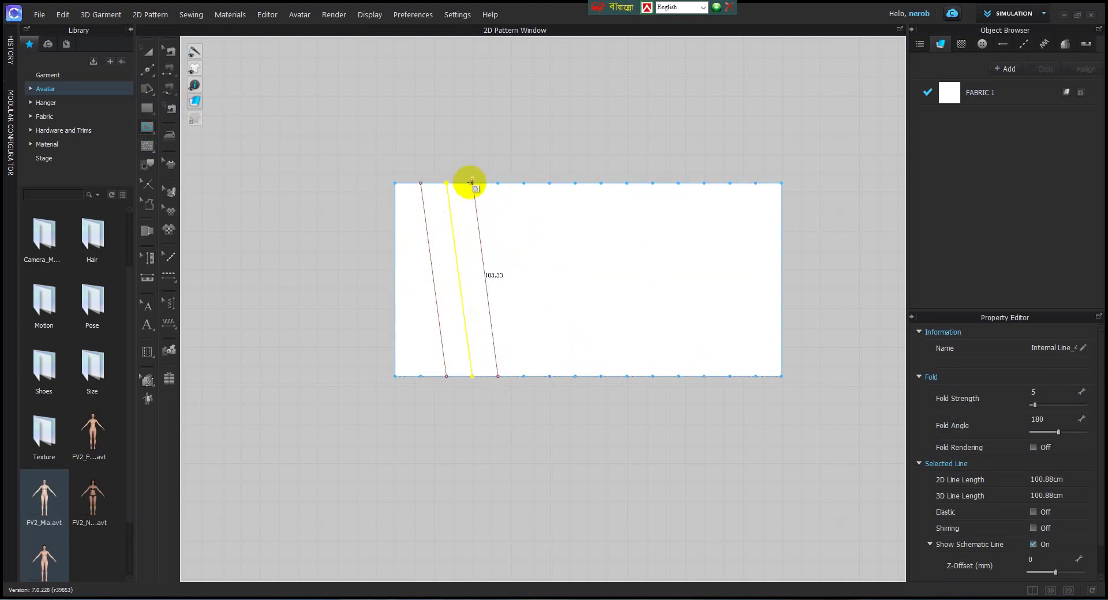
{"action": "left_click", "coordinate": [472, 184]}
{"action": "key", "text": "Escape"}
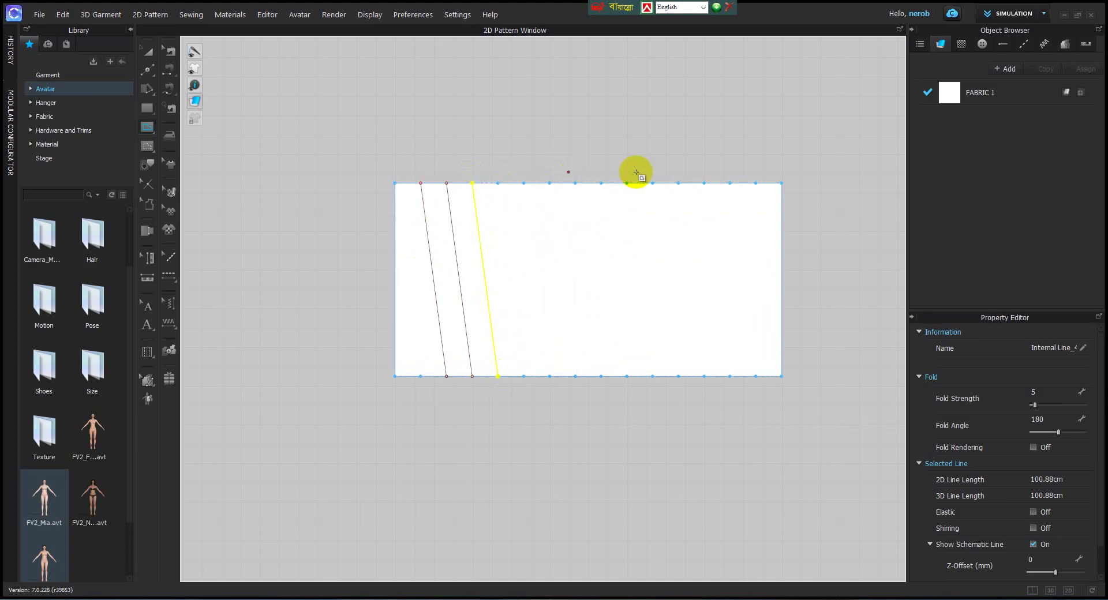
- Select individual split segments along the rectangle's top edge with the Edit Pattern tool to examine their lengths
{"action": "left_click", "coordinate": [171, 68]}
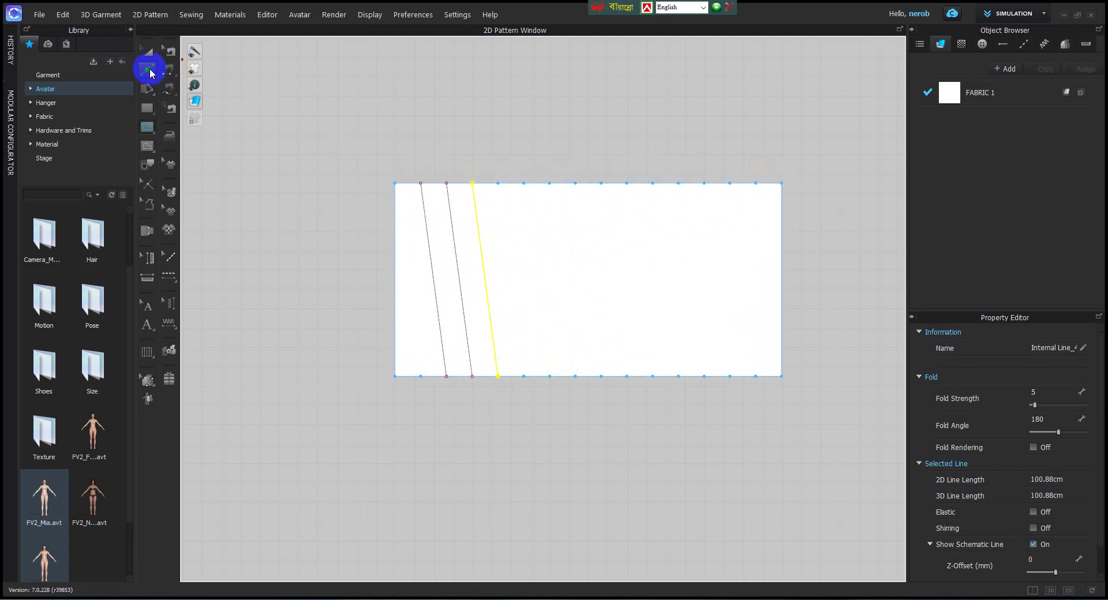
{"action": "left_click_drag", "start_coordinate": [152, 73], "coordinate": [193, 74]}
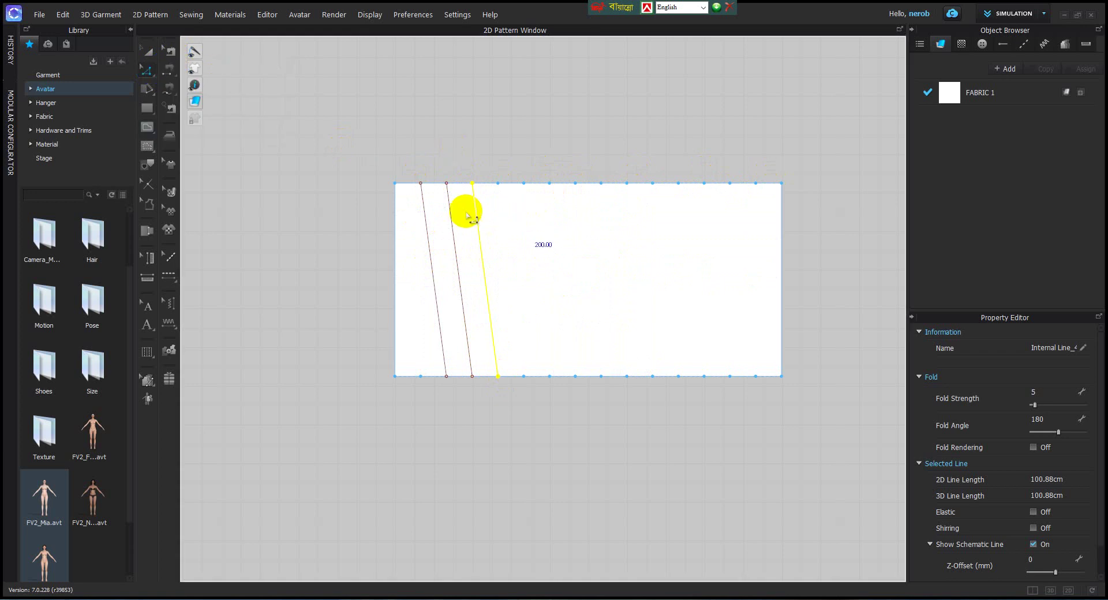
{"action": "scroll", "coordinate": [436, 187], "scroll_direction": "up", "scroll_amount": 5}
{"action": "left_click", "coordinate": [434, 175]}
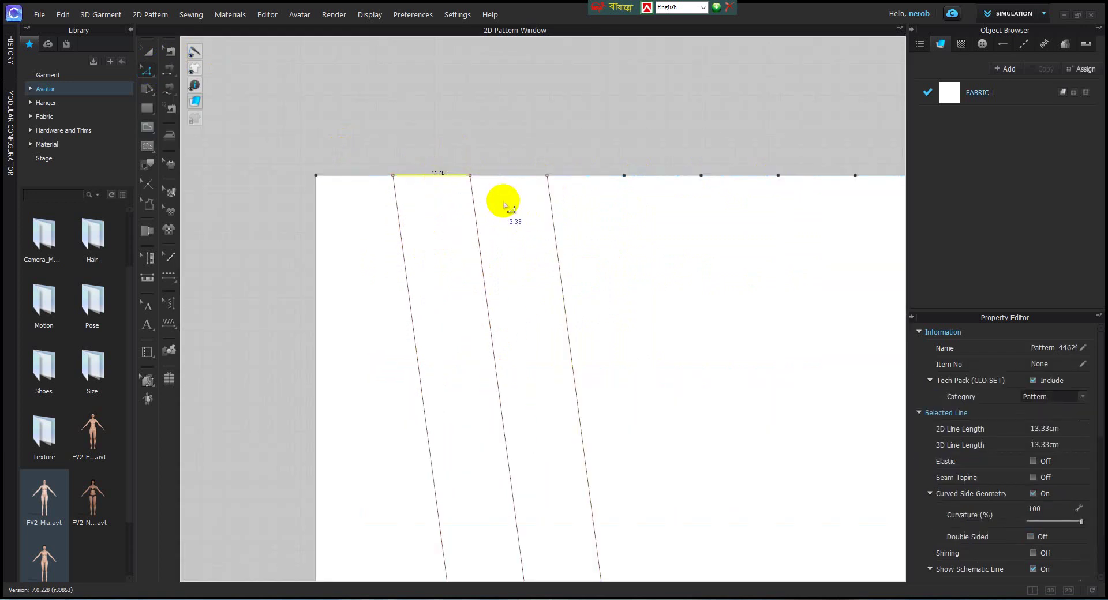
{"action": "scroll", "coordinate": [502, 202], "scroll_direction": "down", "scroll_amount": 3}
{"action": "scroll", "coordinate": [507, 223], "scroll_direction": "up", "scroll_amount": 3}
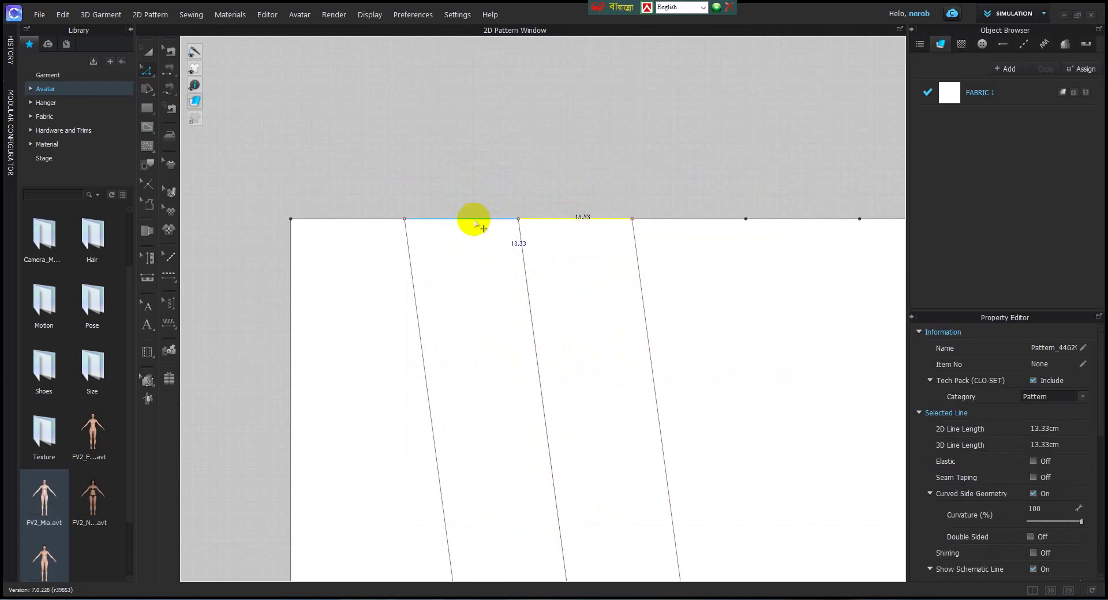
{"action": "left_click", "coordinate": [454, 220]}
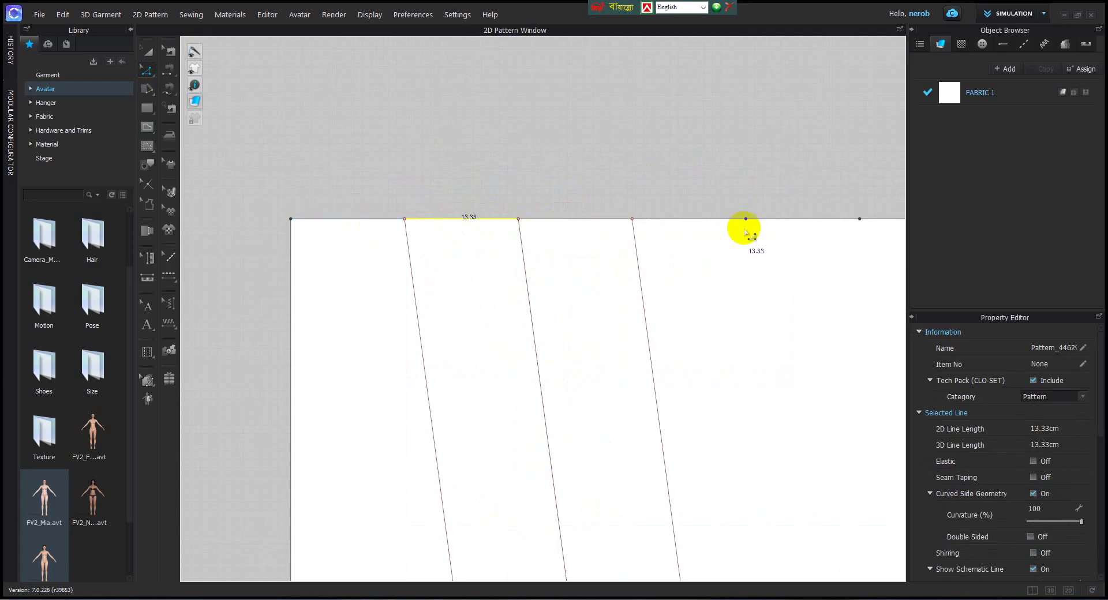
{"action": "scroll", "coordinate": [729, 223], "scroll_direction": "down", "scroll_amount": 6}
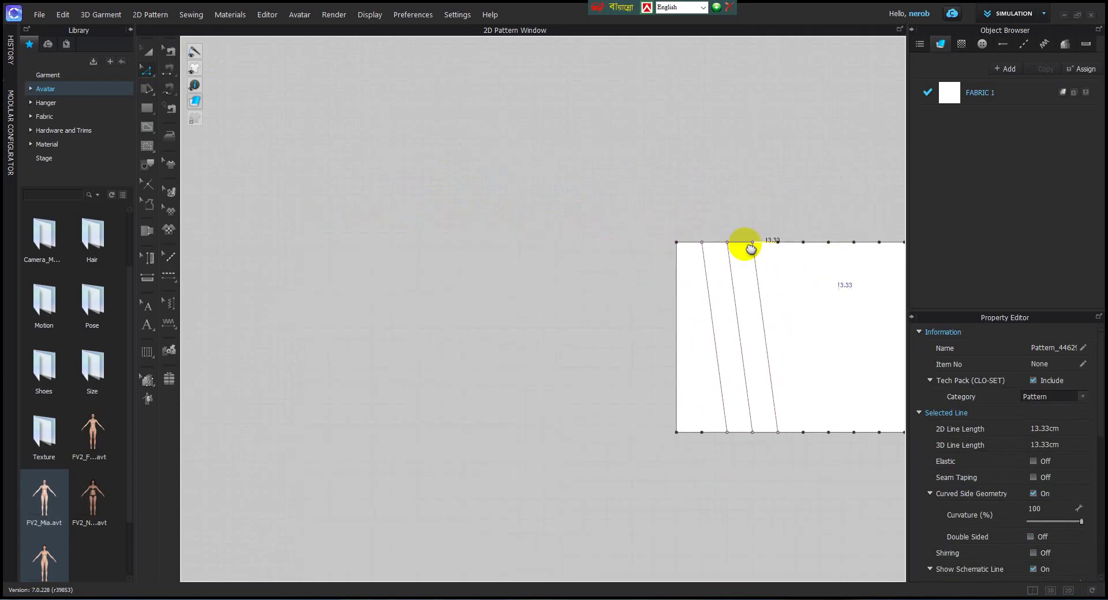
{"action": "scroll", "coordinate": [635, 156], "scroll_direction": "up", "scroll_amount": 4}
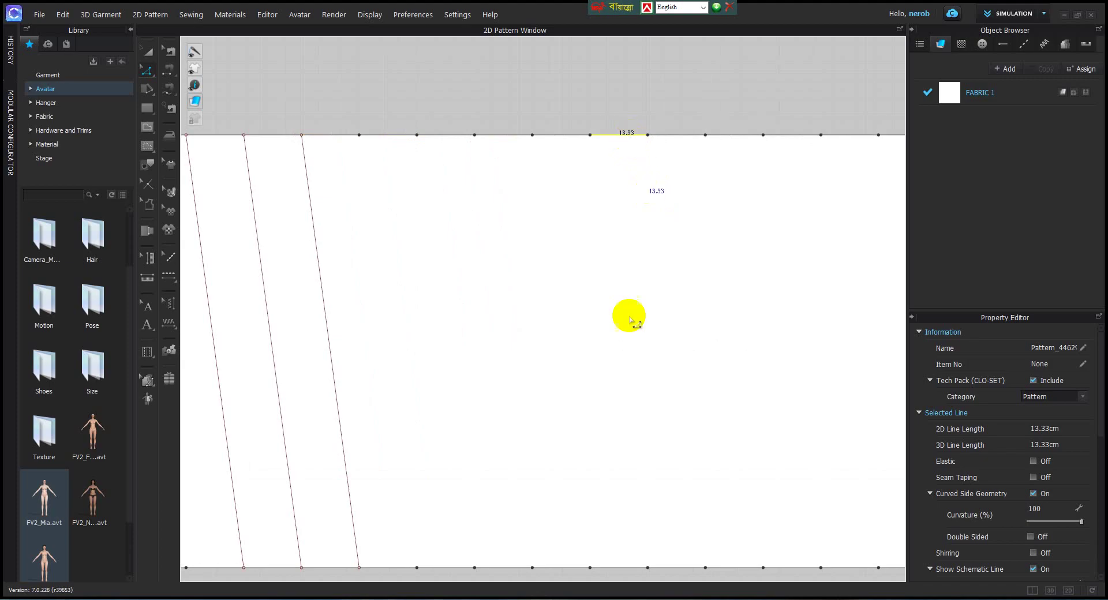
{"action": "scroll", "coordinate": [473, 413], "scroll_direction": "down", "scroll_amount": 5}
{"action": "middle_click_drag", "start_coordinate": [433, 390], "coordinate": [517, 338]}
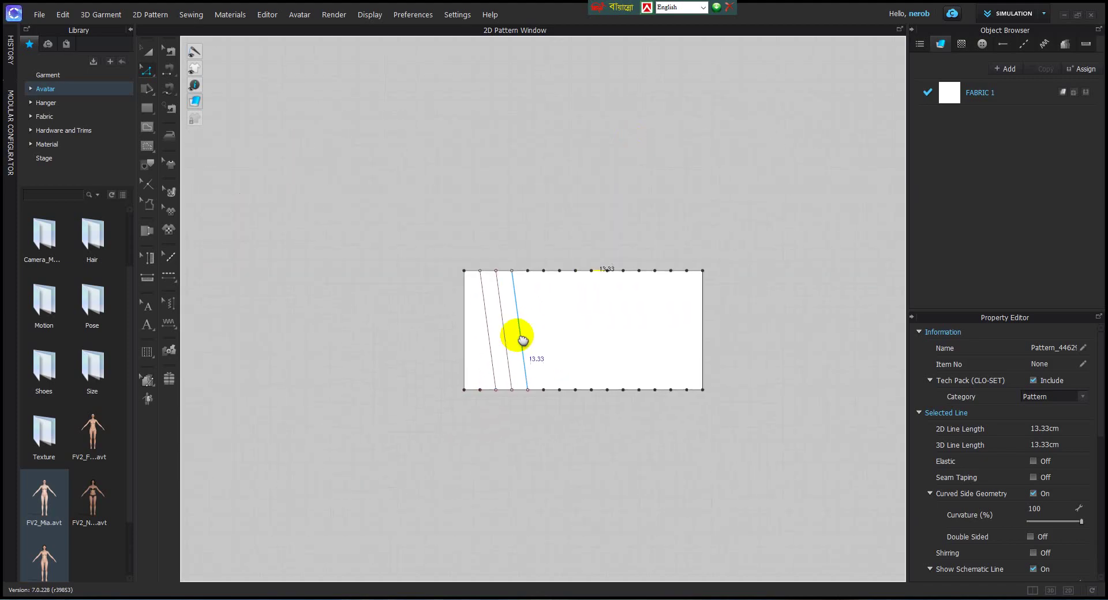
{"action": "scroll", "coordinate": [513, 339], "scroll_direction": "up", "scroll_amount": 2}
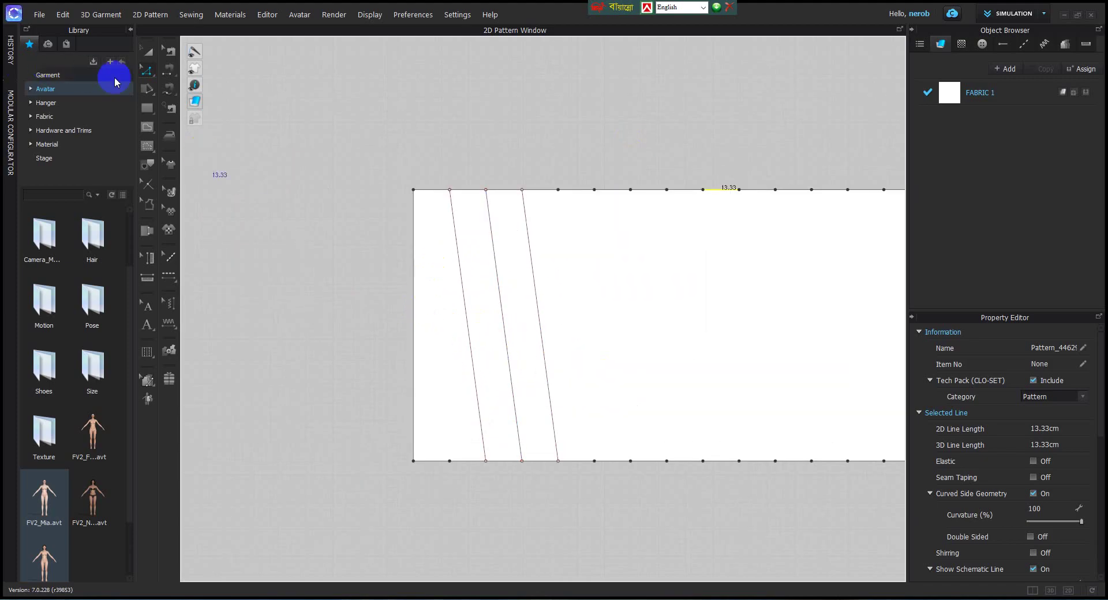
{"action": "left_click", "coordinate": [146, 69]}
{"action": "left_click", "coordinate": [204, 138]}
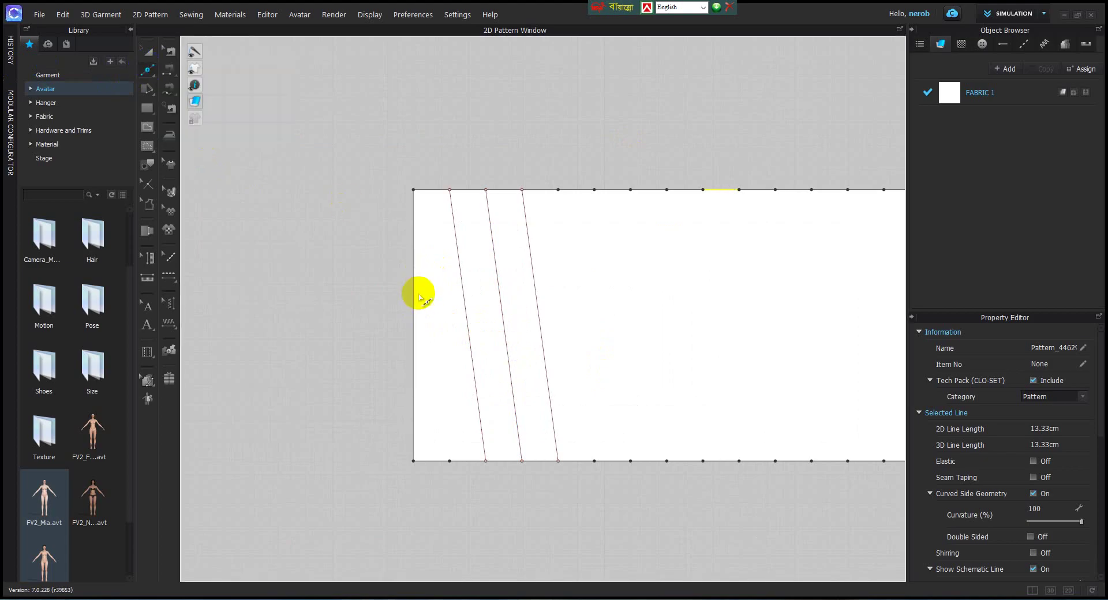
{"action": "right_click", "coordinate": [413, 282]}
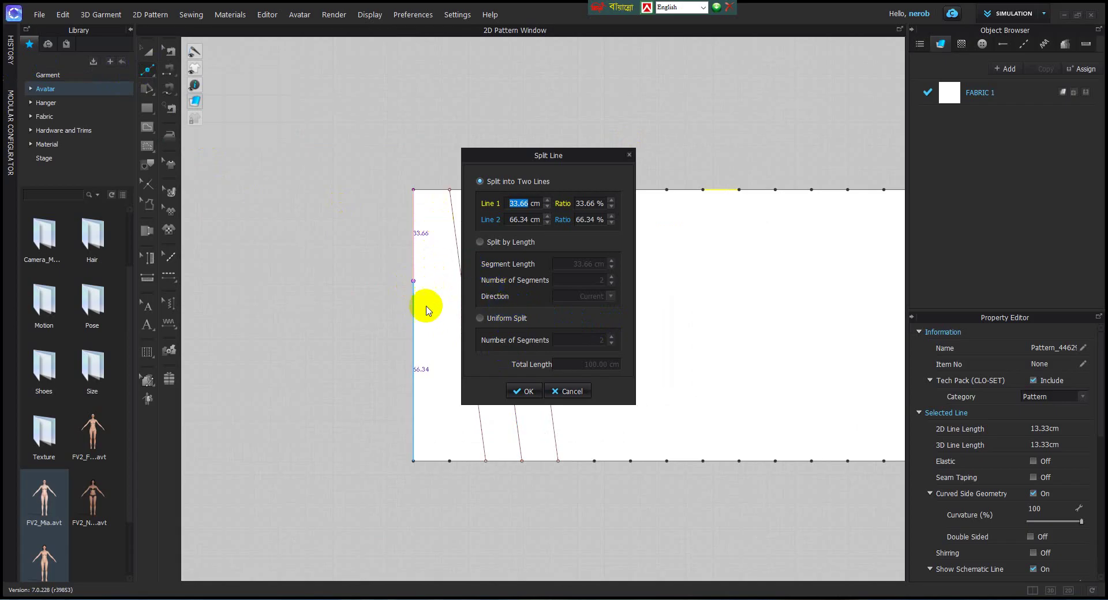
{"action": "left_click", "coordinate": [630, 157]}
{"action": "scroll", "coordinate": [613, 304], "scroll_direction": "down", "scroll_amount": 3}
{"action": "scroll", "coordinate": [535, 267], "scroll_direction": "up", "scroll_amount": 4}
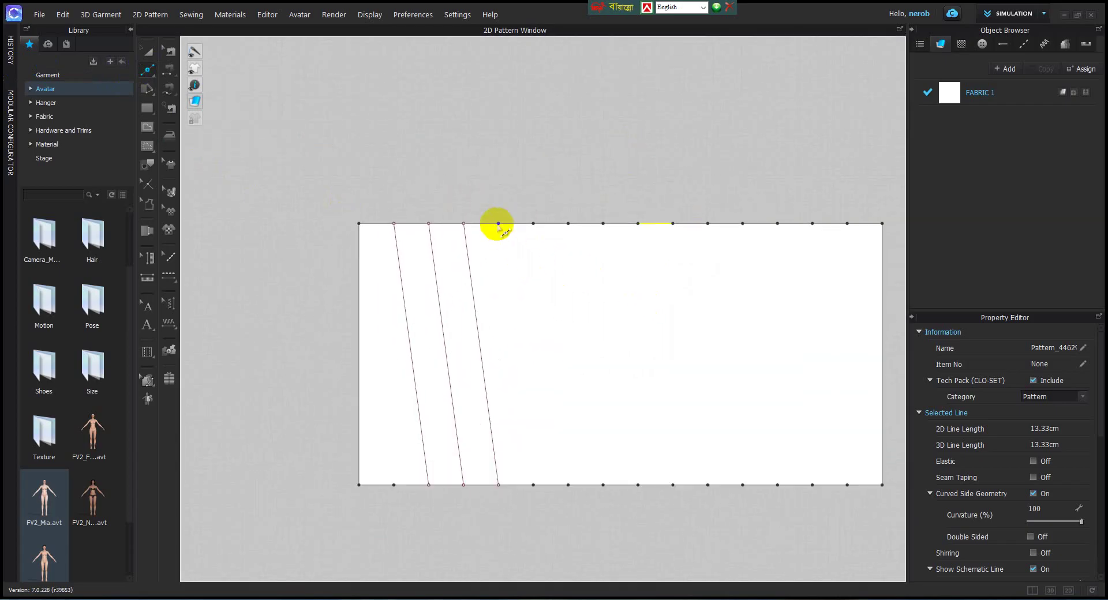
- Select individual split points and segments on the top edge with Edit Pattern and nudge them slightly
{"action": "left_click", "coordinate": [147, 61]}
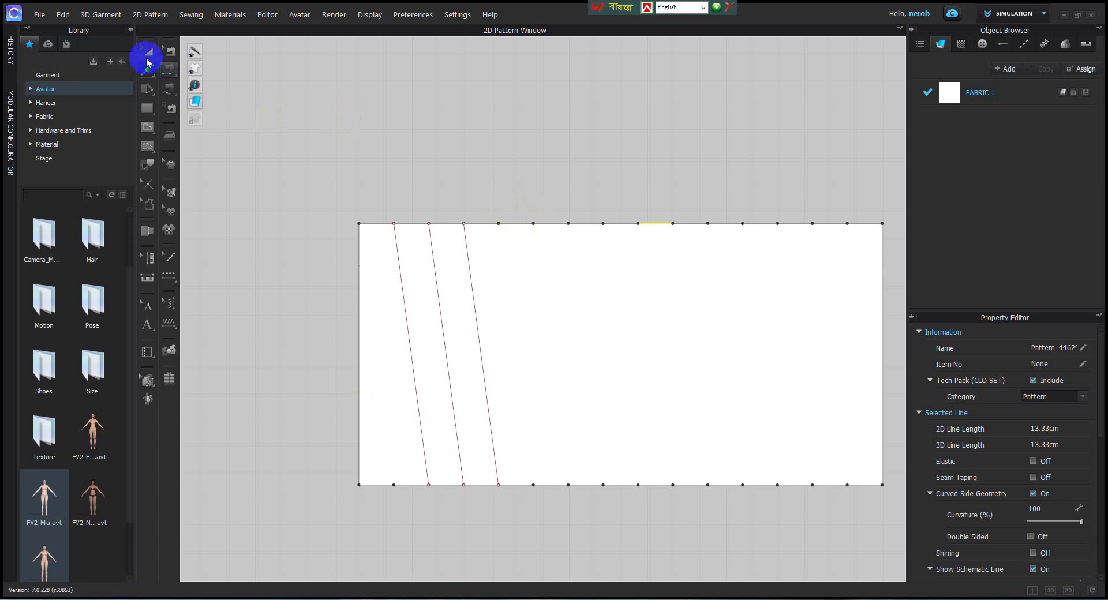
{"action": "left_click_drag", "start_coordinate": [146, 71], "coordinate": [186, 72]}
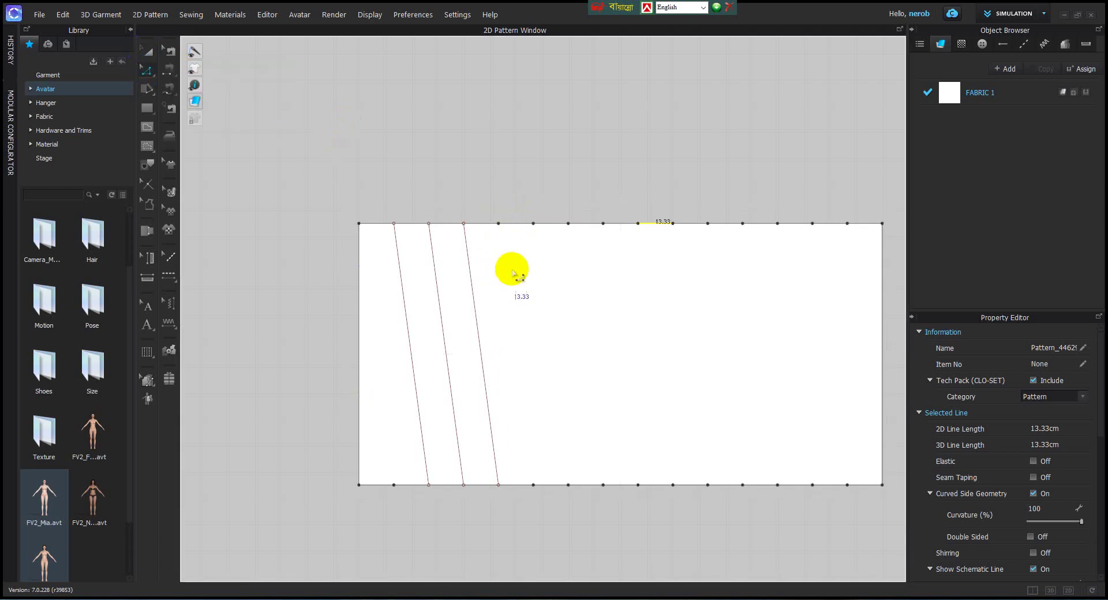
{"action": "left_click", "coordinate": [499, 225]}
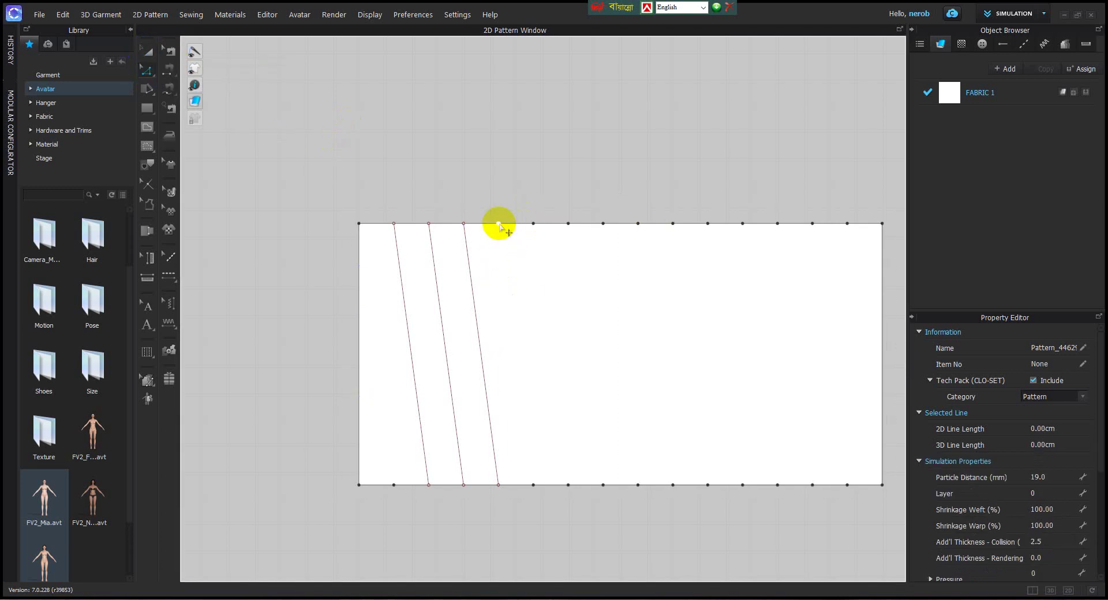
{"action": "left_click", "coordinate": [633, 225]}
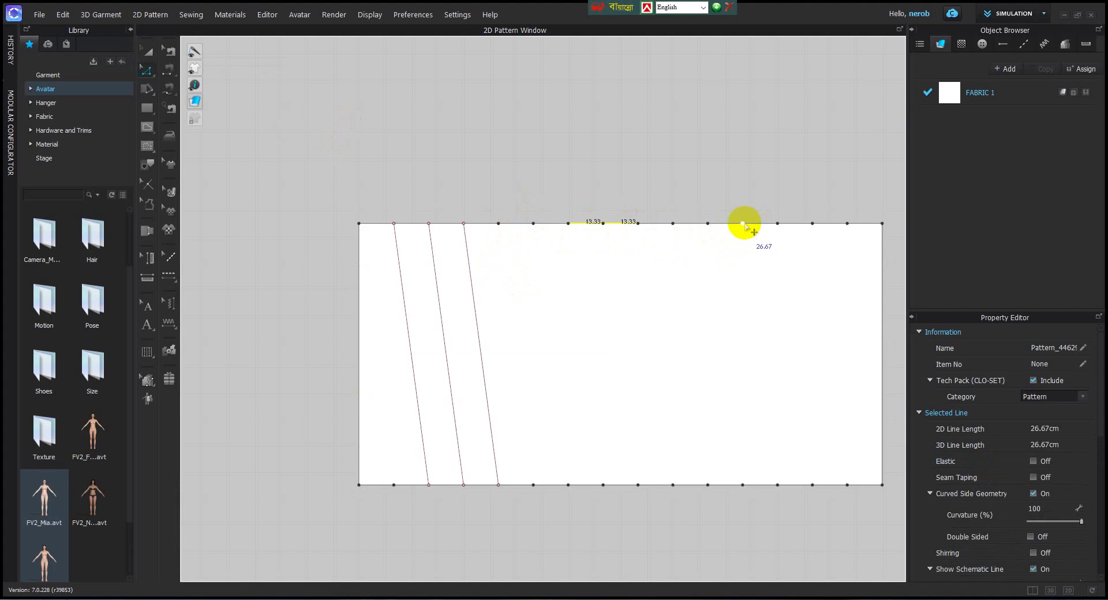
{"action": "mouse_move", "coordinate": [743, 225]}
{"action": "left_mouse_down"}
{"action": "mouse_move", "coordinate": [743, 177]}
{"action": "mouse_move", "coordinate": [744, 198]}
{"action": "mouse_move", "coordinate": [712, 183]}
{"action": "mouse_move", "coordinate": [739, 181]}
{"action": "mouse_move", "coordinate": [742, 223]}
{"action": "left_mouse_up"}
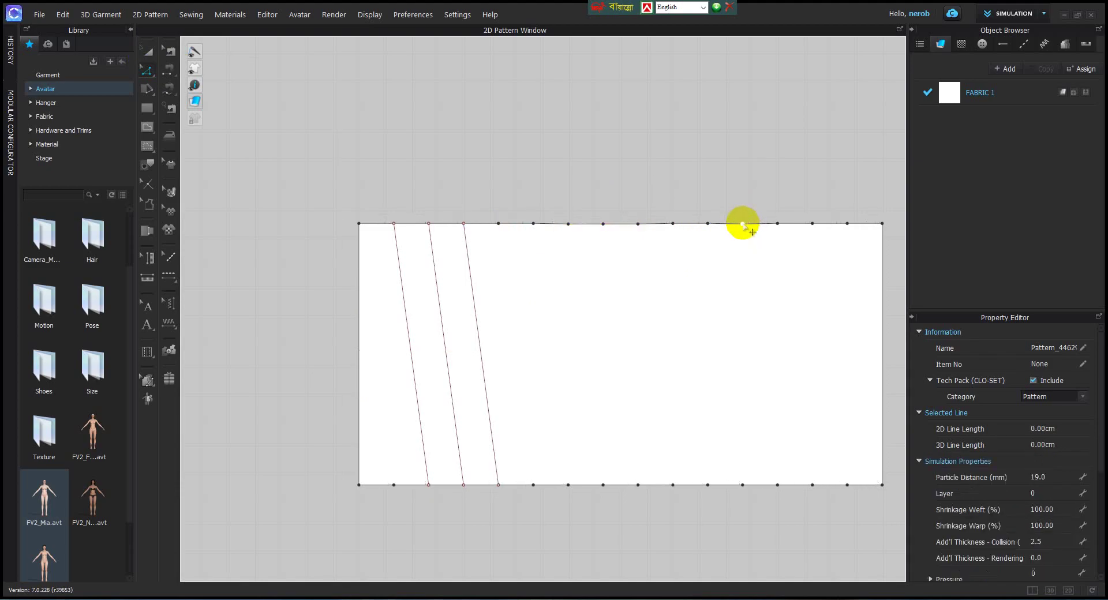
- Select three separate split segments along the top edge and raise them together to form three bumps, then deselect them
{"action": "left_click", "coordinate": [585, 225]}
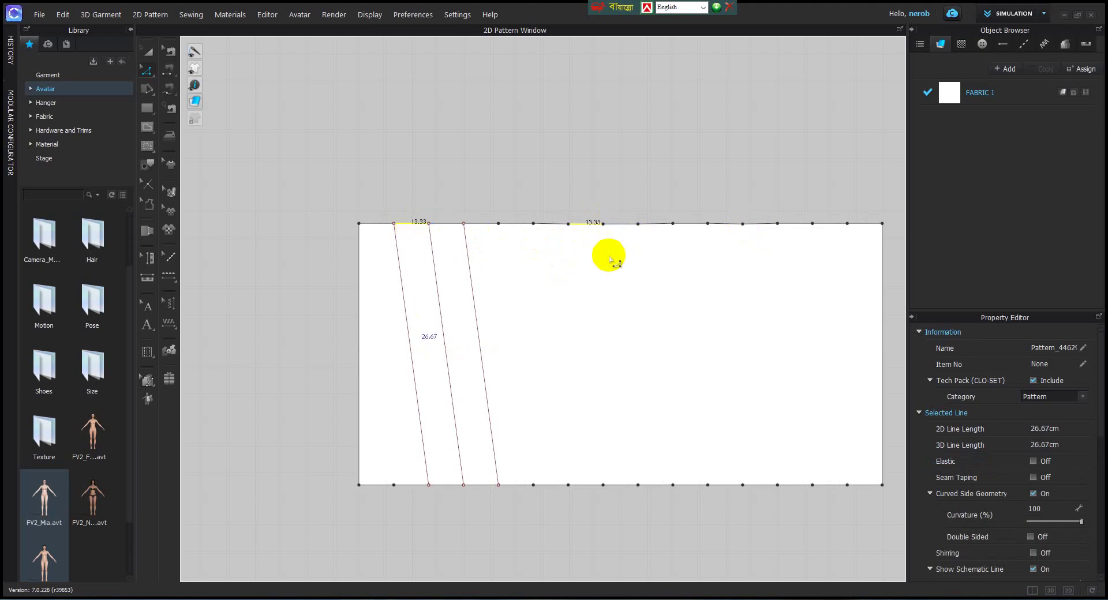
{"action": "left_click_drag", "start_coordinate": [827, 222], "coordinate": [826, 200]}
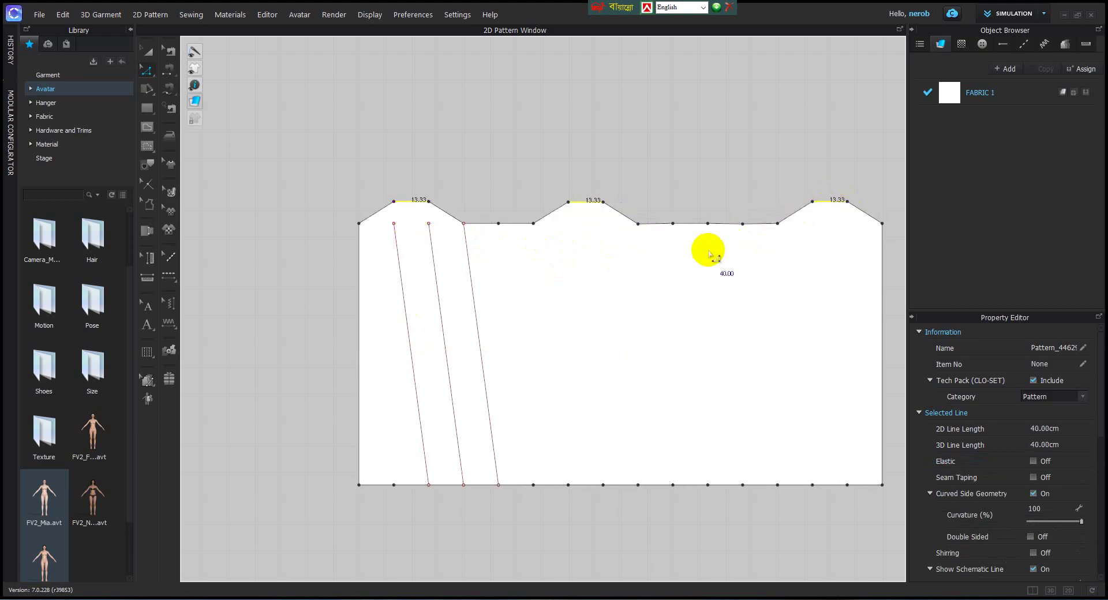
{"action": "left_click", "coordinate": [746, 250]}
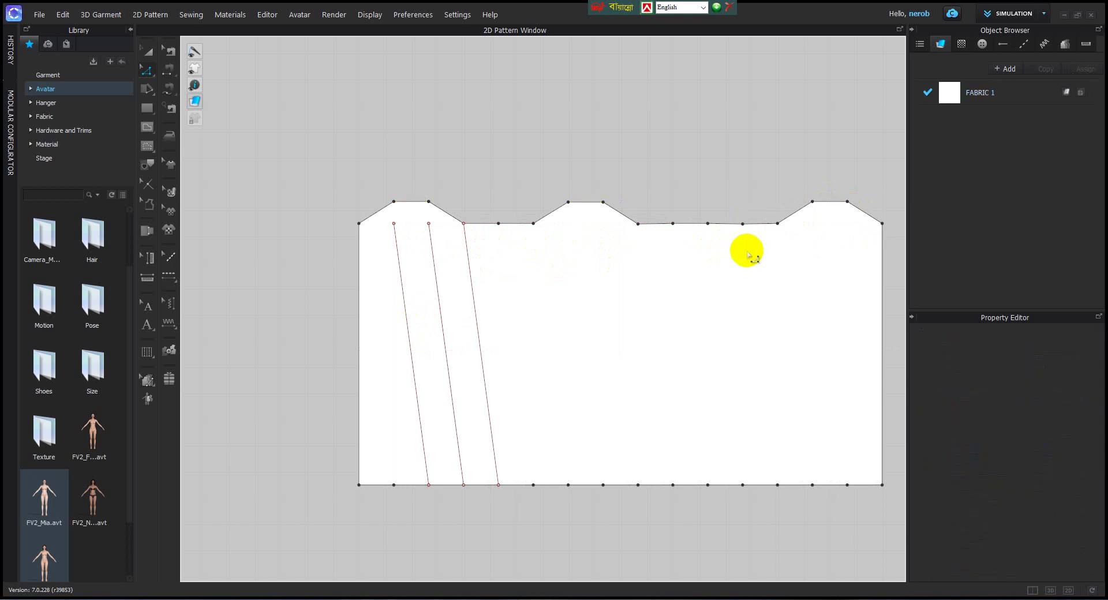
- Try to move both upper corner points and the lower-left corner point together up and to the left
{"action": "left_click", "coordinate": [881, 224]}
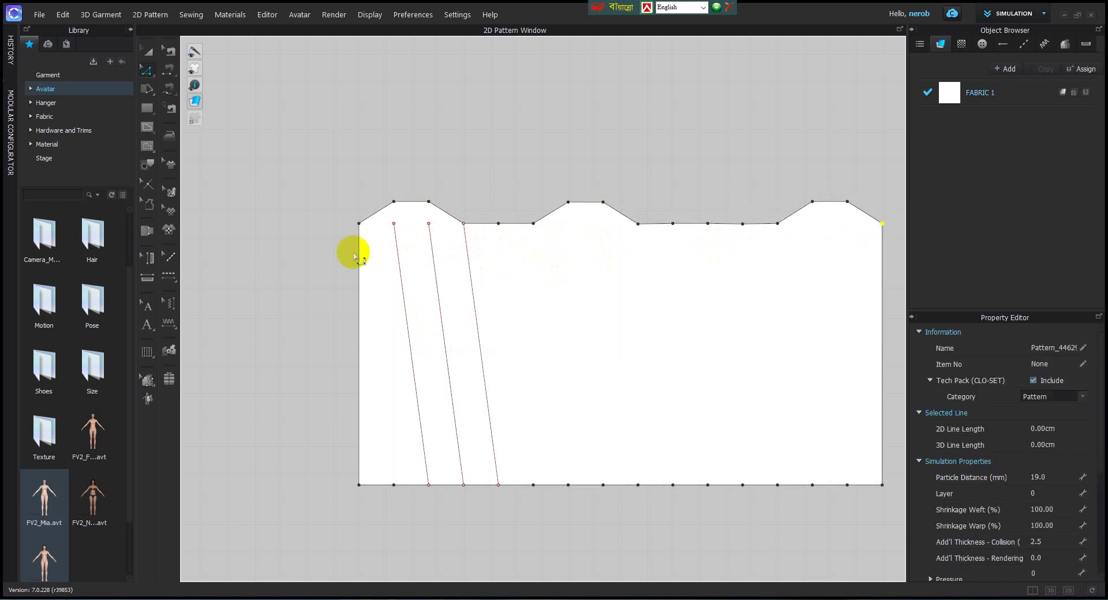
{"action": "left_click", "coordinate": [359, 223], "text": "shift"}
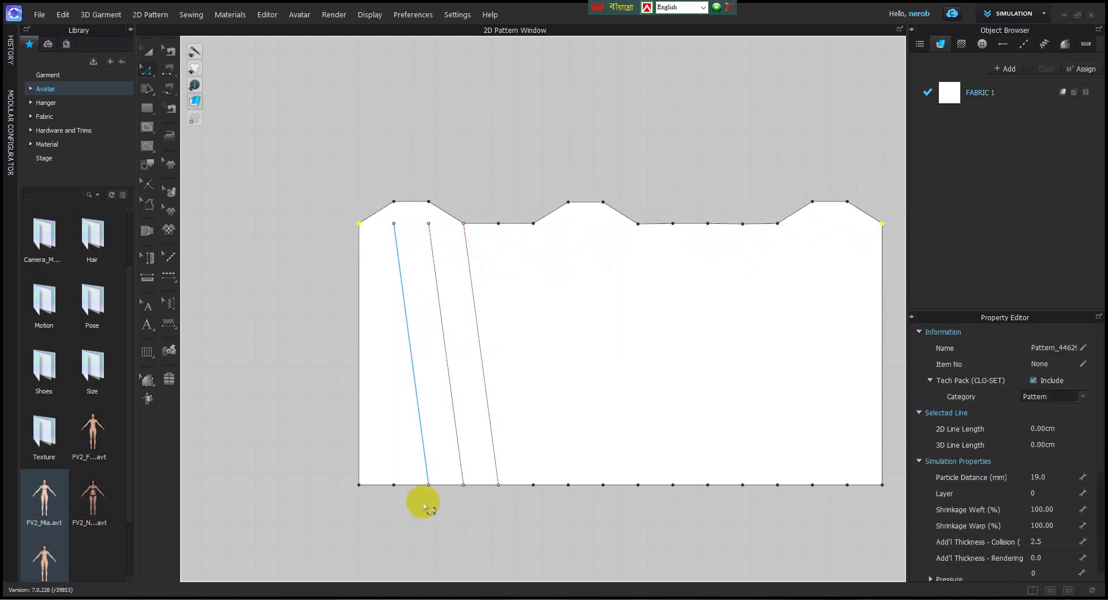
{"action": "left_click", "coordinate": [359, 485], "text": "shift"}
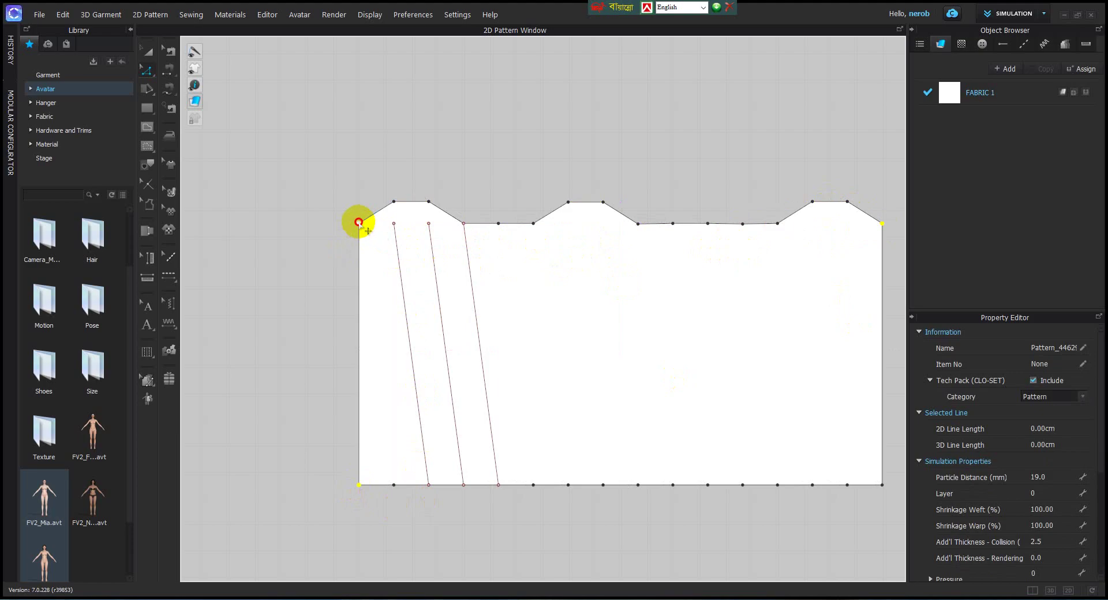
{"action": "left_click_drag", "start_coordinate": [359, 222], "coordinate": [220, 103]}
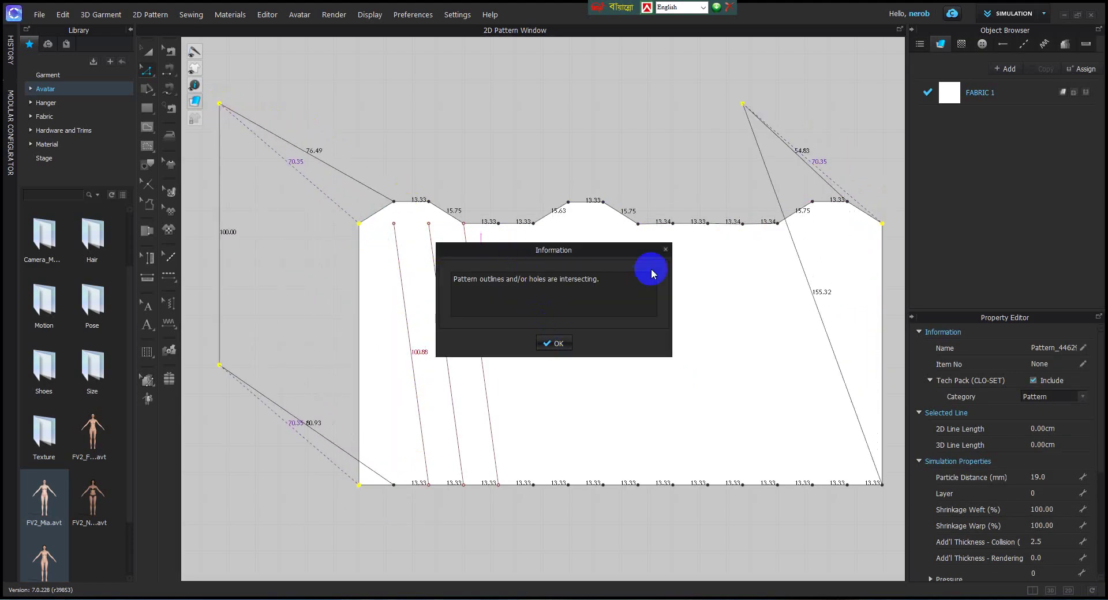
{"action": "left_click", "coordinate": [555, 343]}
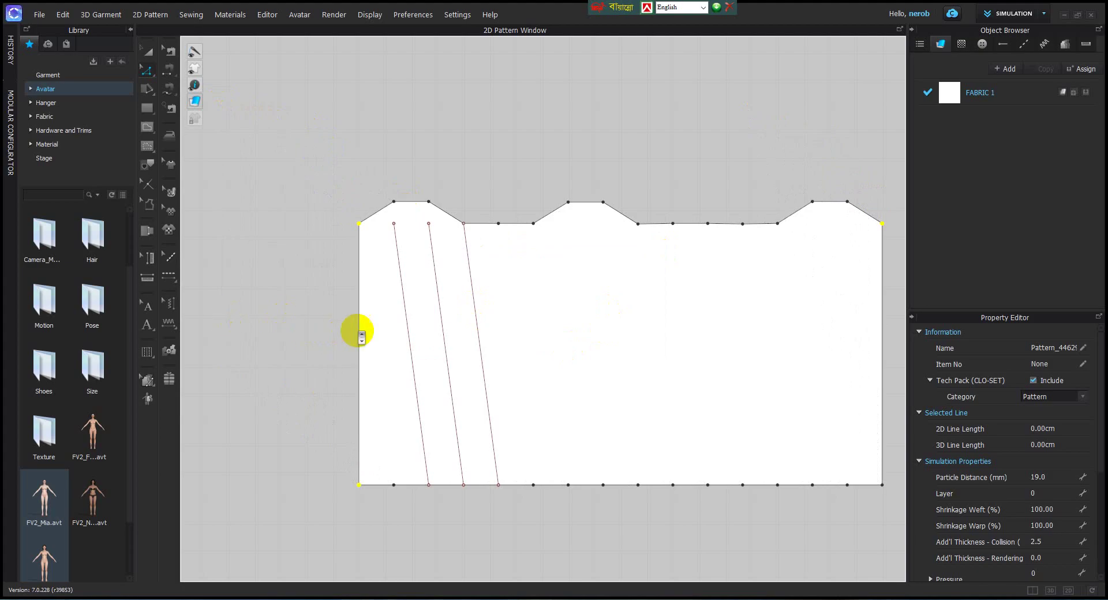
- Undo the raising of the three top-edge segments and the segment selection
{"action": "scroll", "coordinate": [359, 333], "scroll_direction": "down", "scroll_amount": 2}
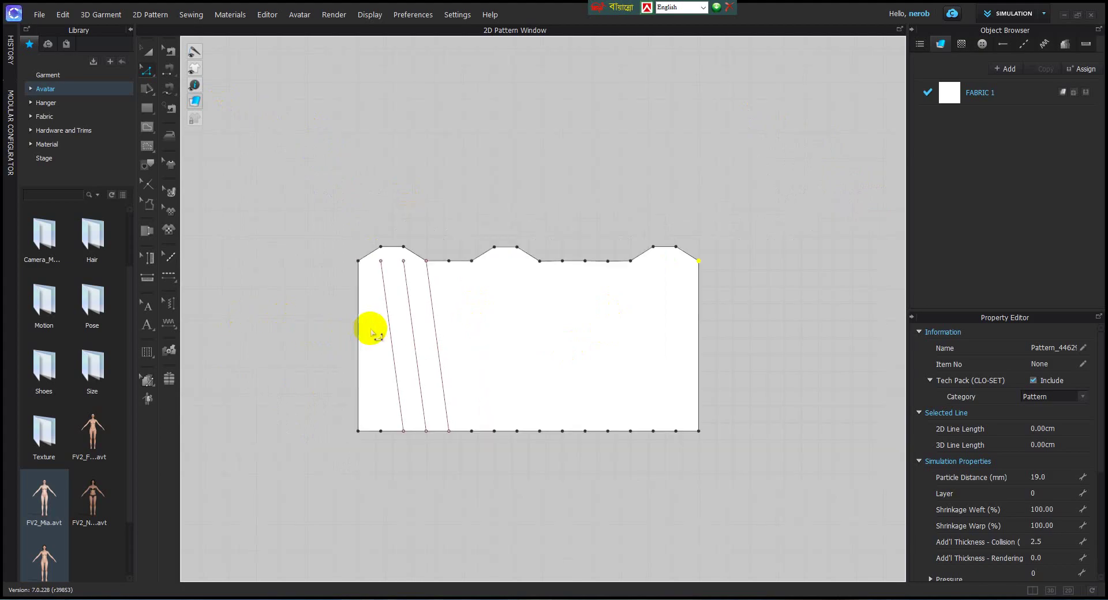
{"action": "left_click", "coordinate": [371, 332]}
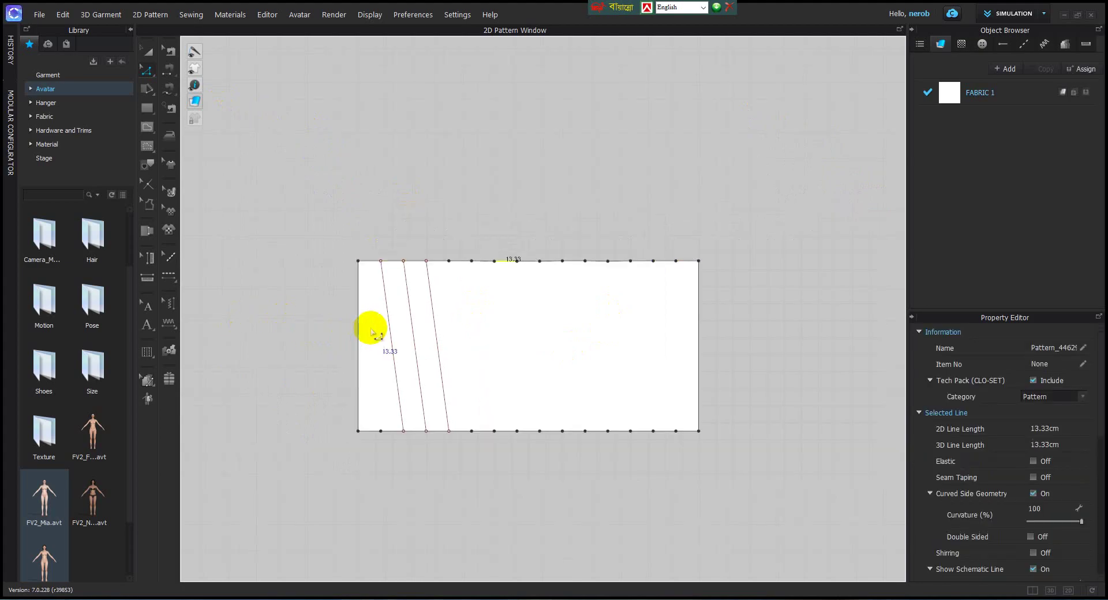
{"action": "key", "text": "ctrl+z"}
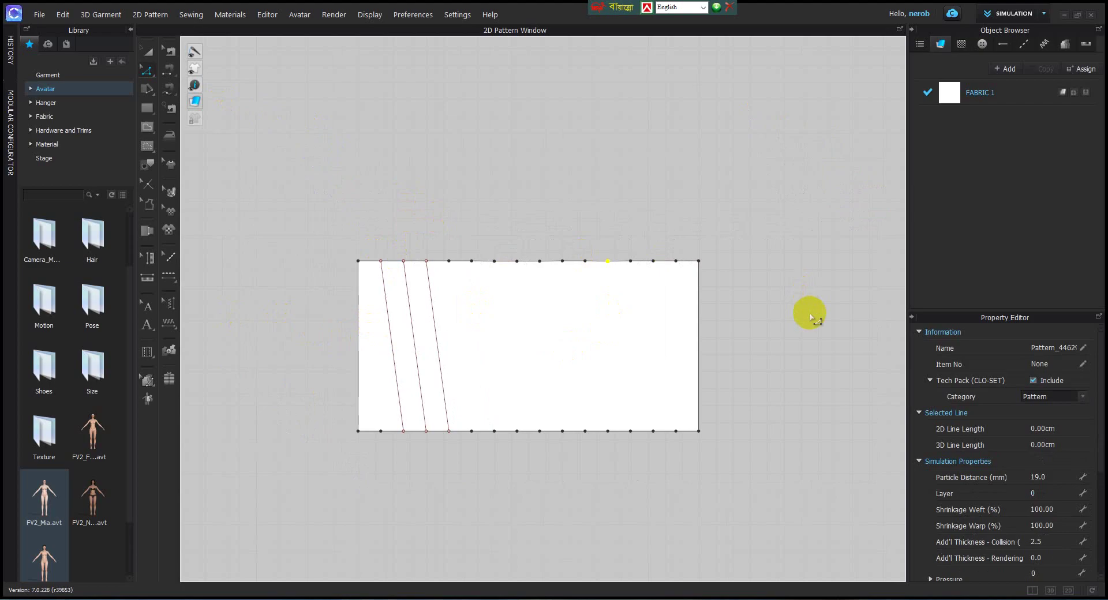